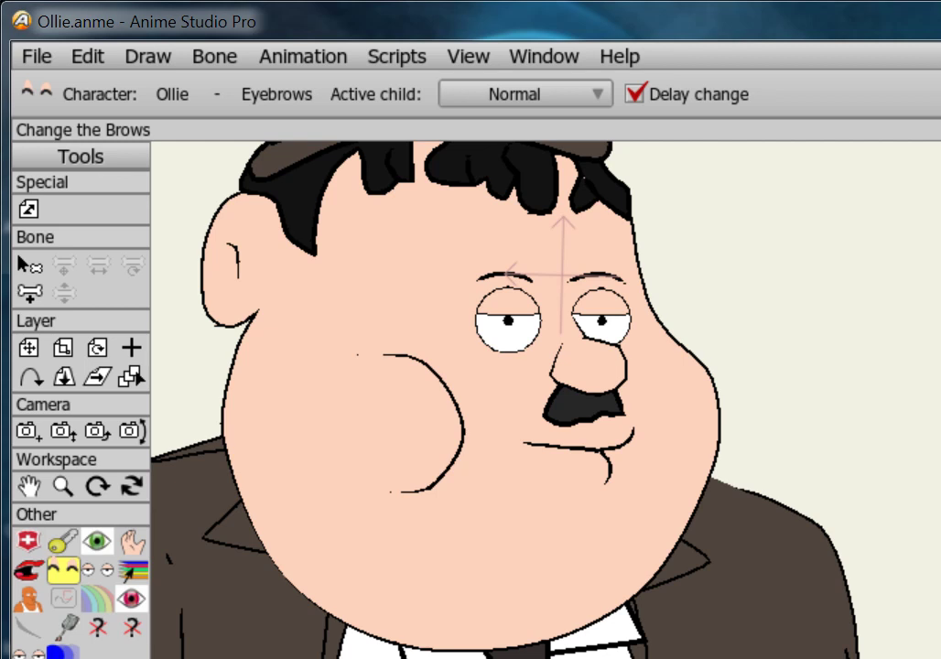
{"action": "left_click", "coordinate": [326, 151]}
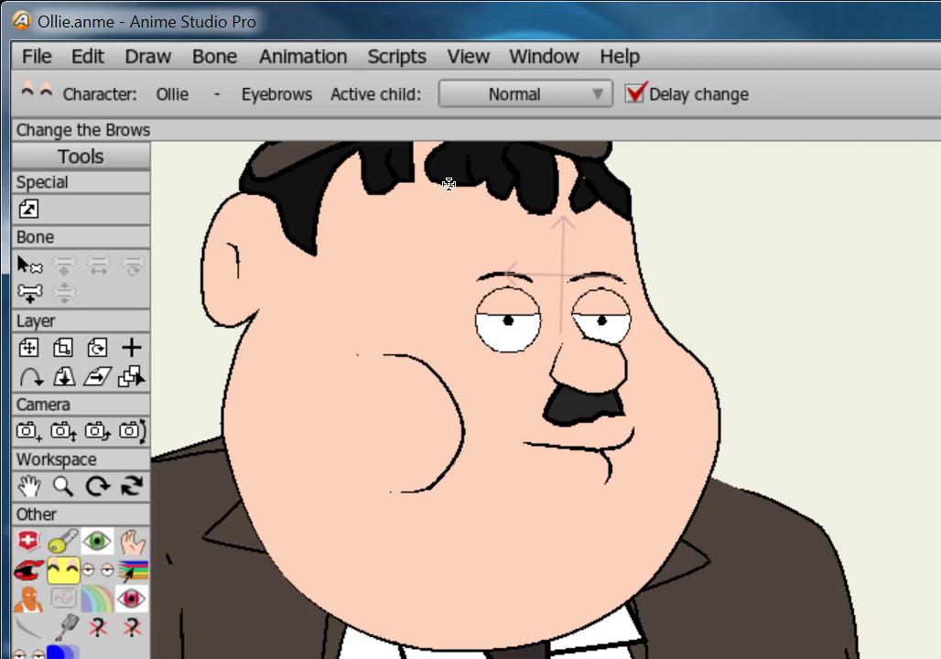
{"action": "mouse_move", "coordinate": [448, 183]}
{"action": "left_mouse_down"}
{"action": "mouse_move", "coordinate": [391, 164]}
{"action": "mouse_move", "coordinate": [398, 195]}
{"action": "left_mouse_up"}
Switch to the Mouth tool and cycle the mouth through Rest Happy and Rest Angry back to Rest Neutral.
{"action": "key", "text": "m"}
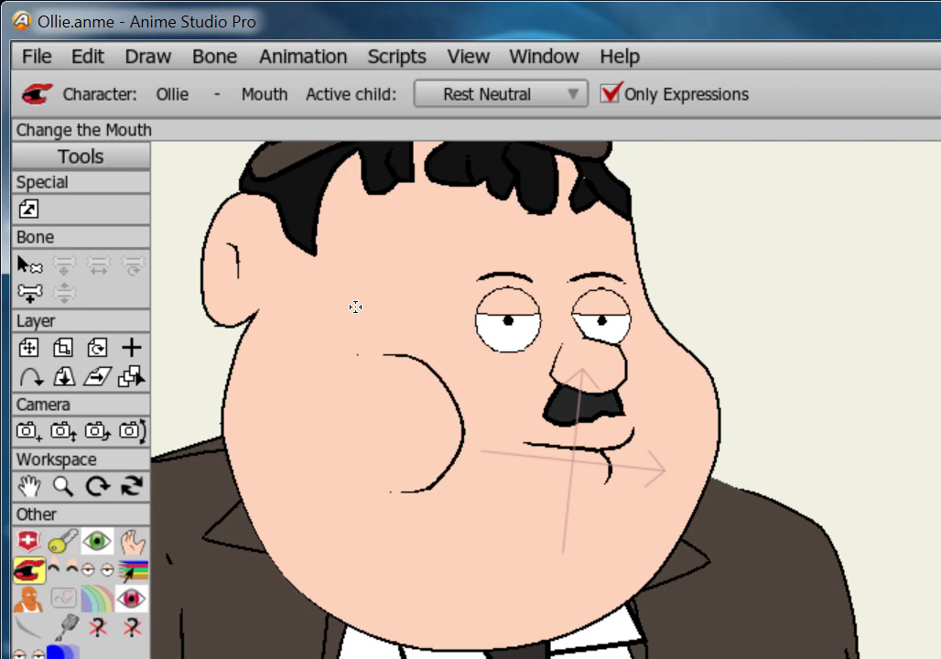
{"action": "key", "text": "Up"}
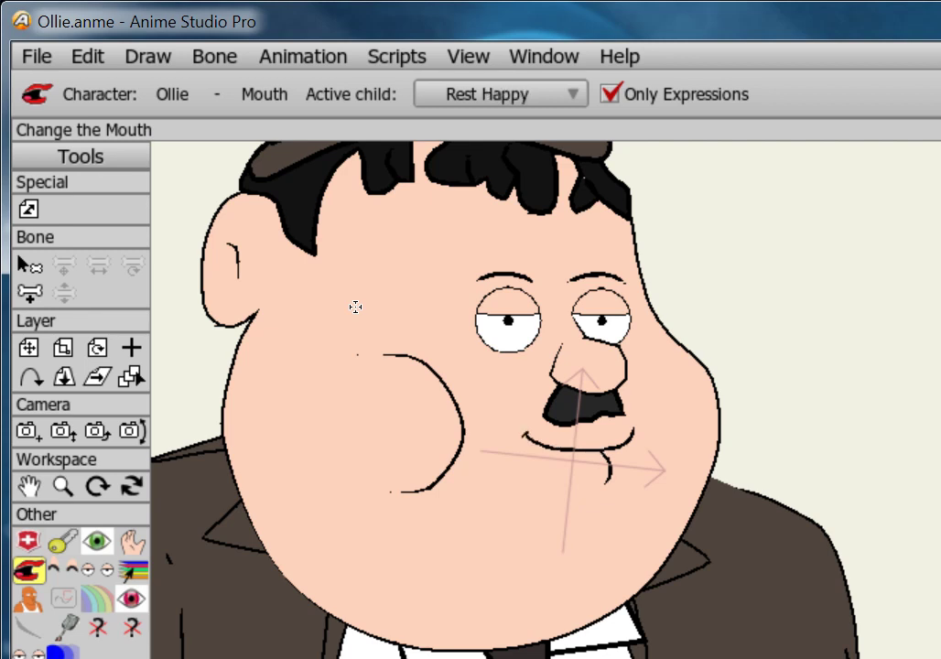
{"action": "key", "text": "Down"}
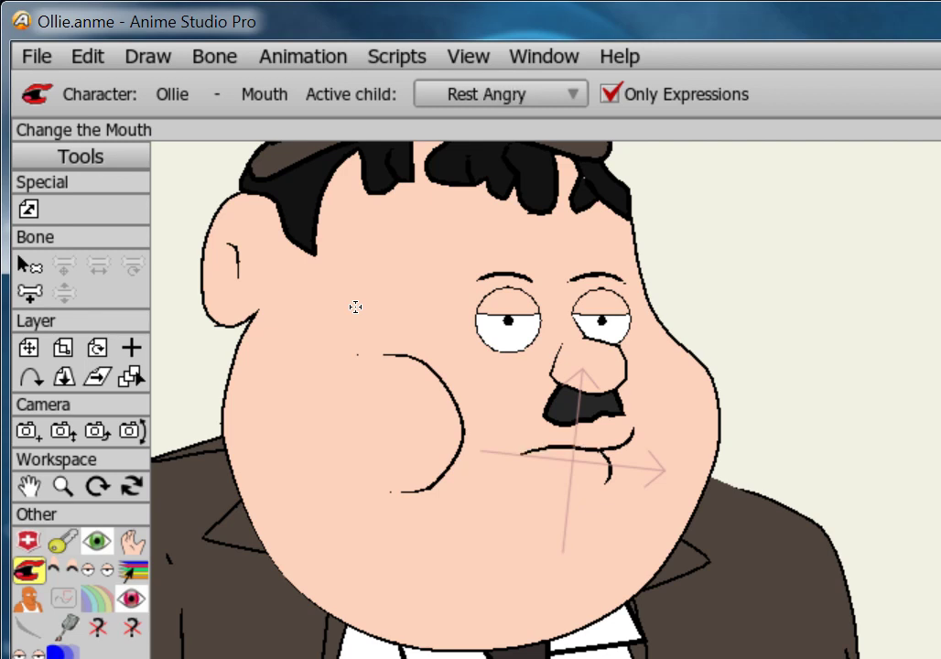
{"action": "key", "text": "Down"}
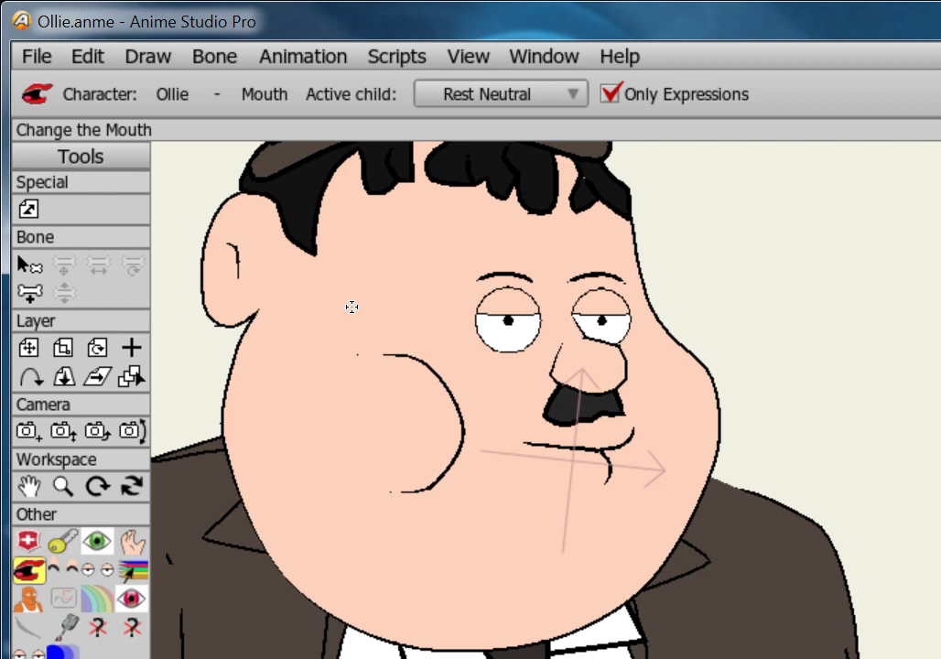
{"action": "left_click", "coordinate": [351, 306]}
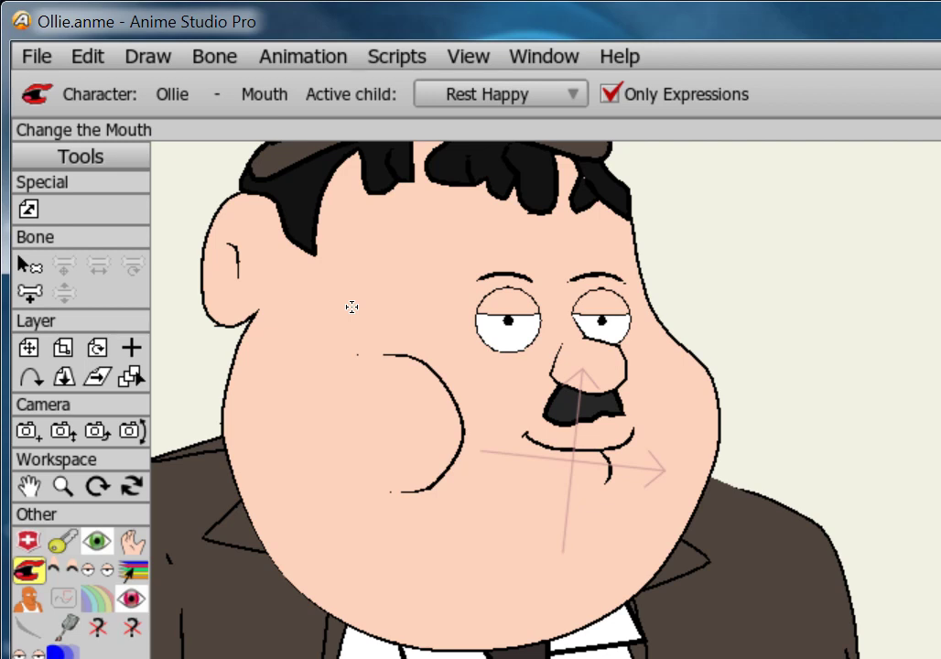
{"action": "left_click", "coordinate": [351, 307]}
{"action": "left_click", "coordinate": [351, 307]}
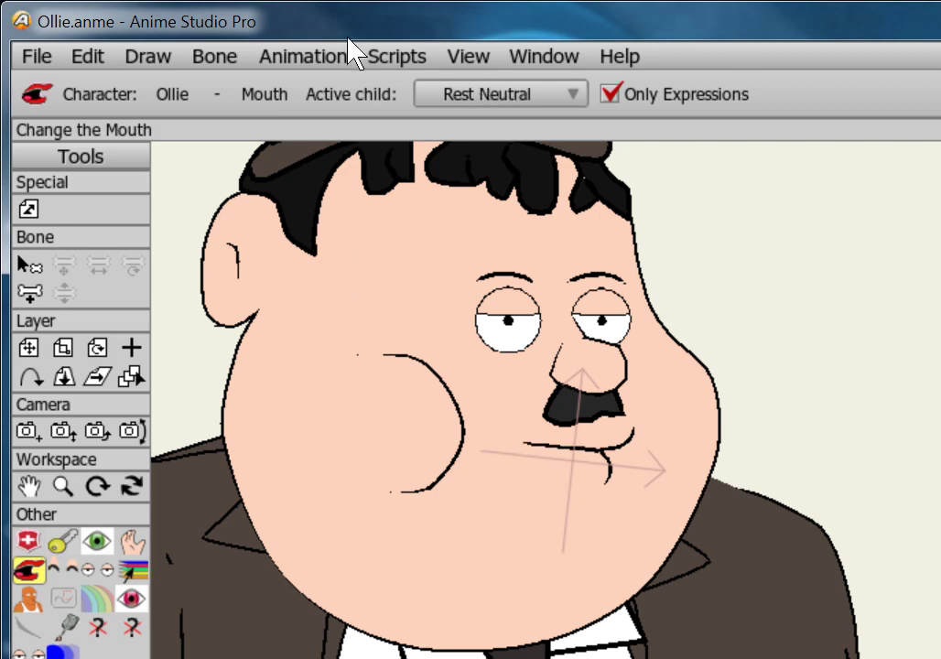
Change the mouth to the Smile and Snarl expressions, and return it to Rest Neutral.
{"action": "left_click", "coordinate": [540, 95]}
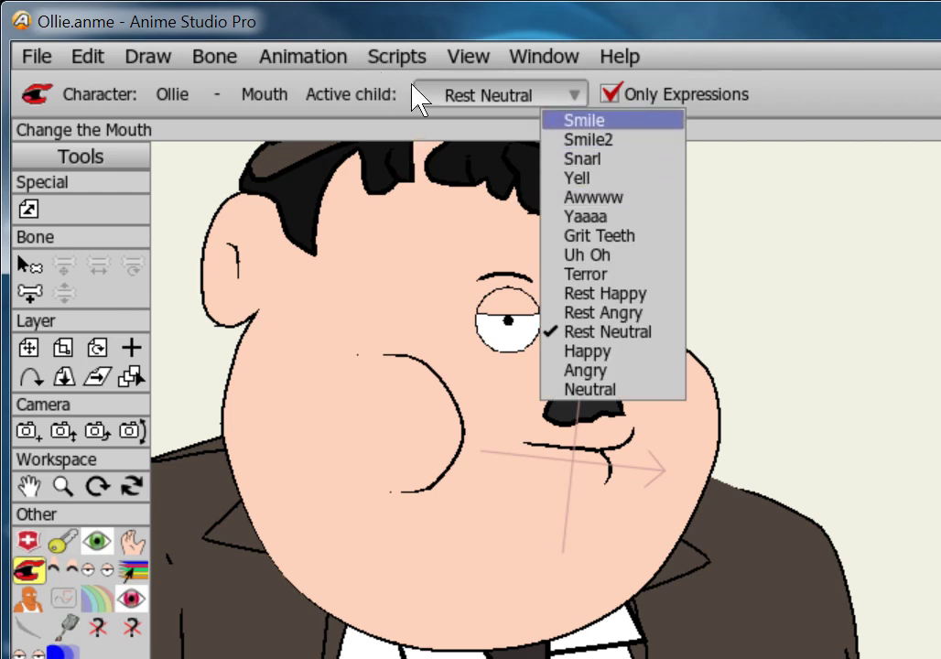
{"action": "left_click", "coordinate": [584, 120]}
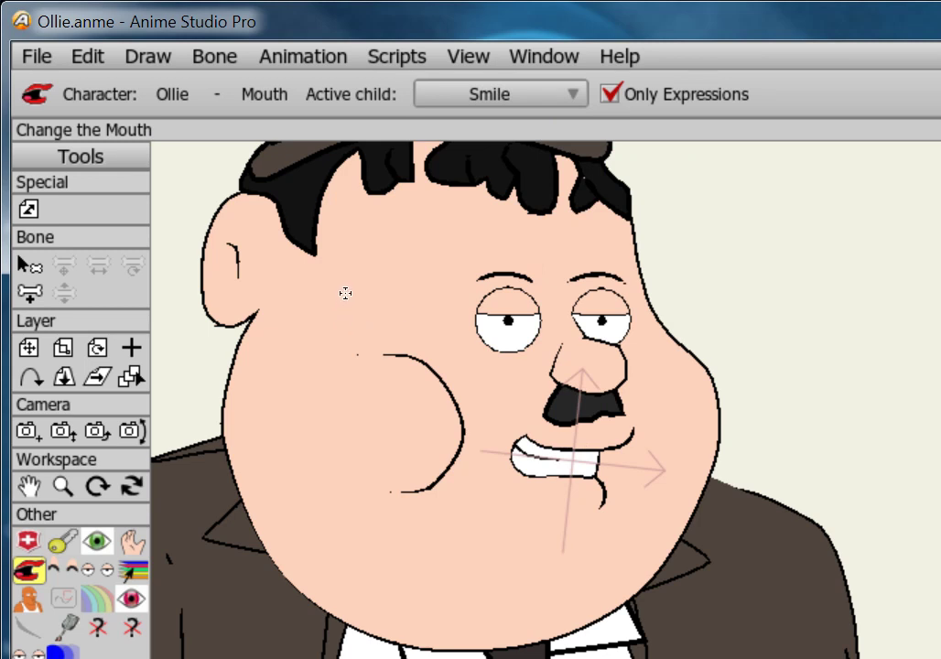
{"action": "left_click", "coordinate": [516, 95]}
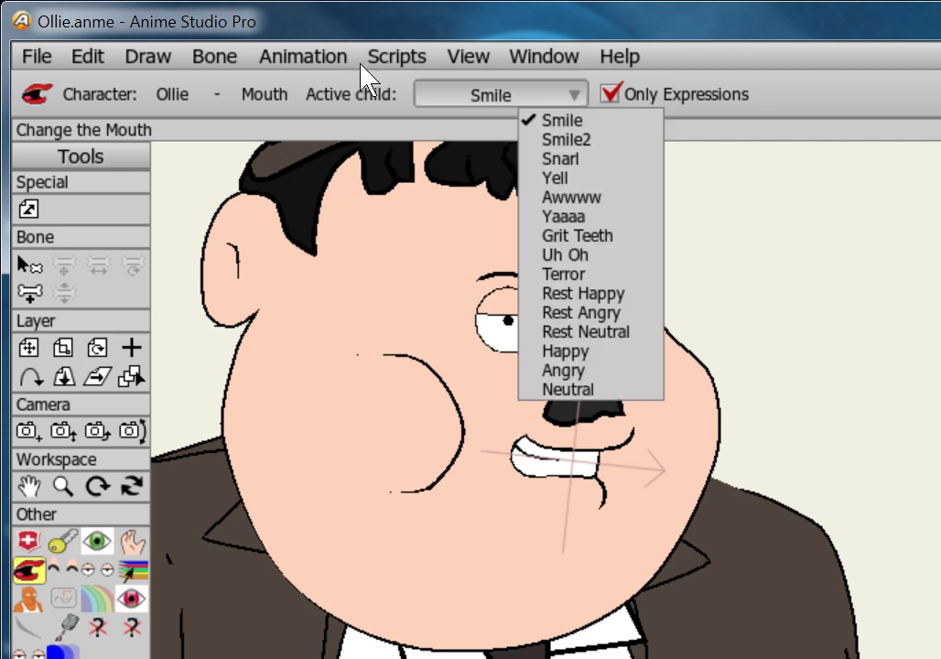
{"action": "key", "text": "Down"}
{"action": "key", "text": "Return"}
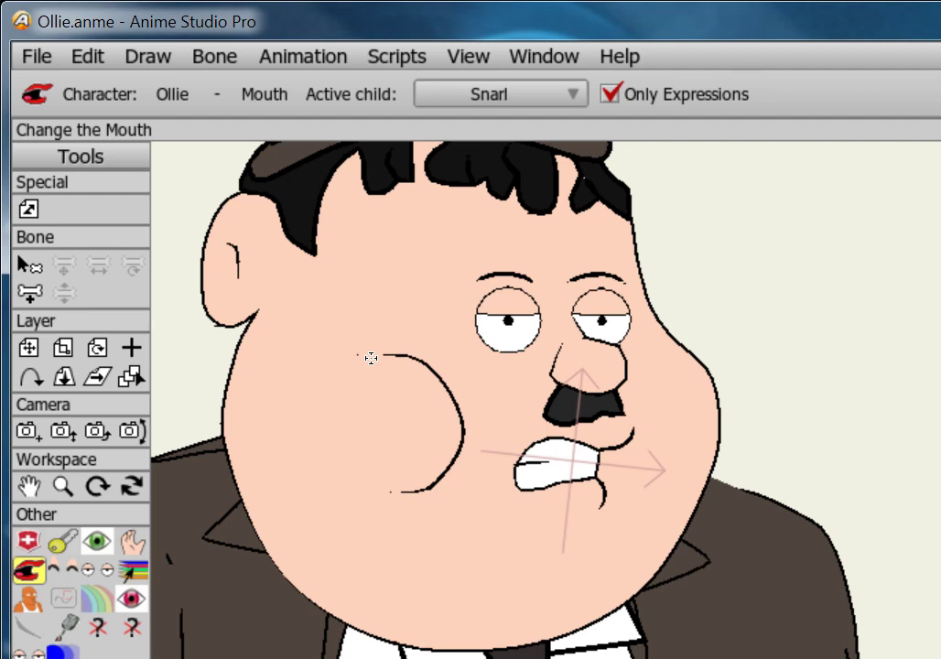
{"action": "key", "text": "Down"}
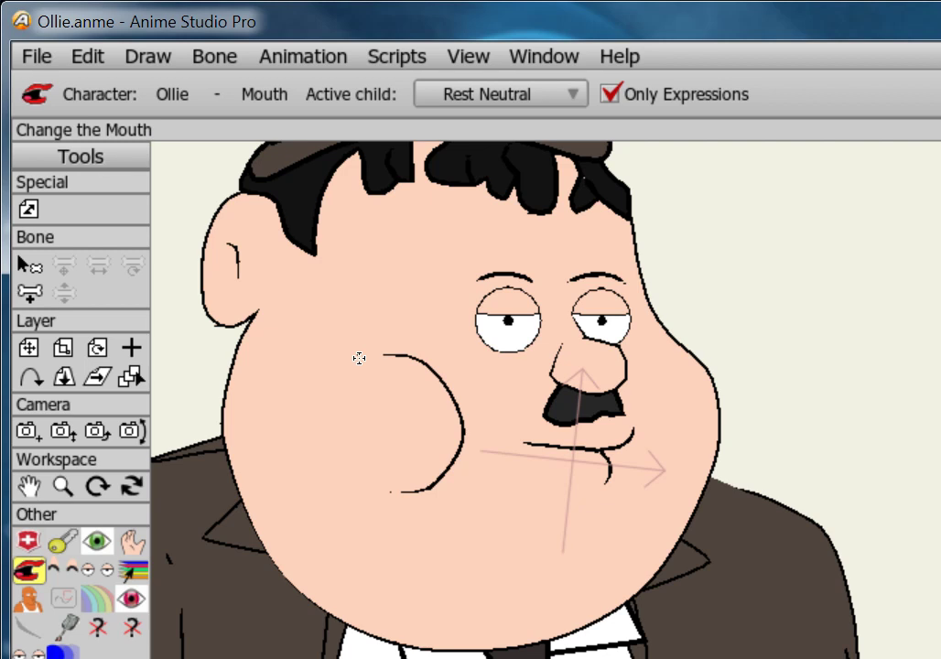
Step the mouth through Rest Happy and Rest Angry once more, ending on Rest Neutral.
{"action": "key", "text": "Up"}
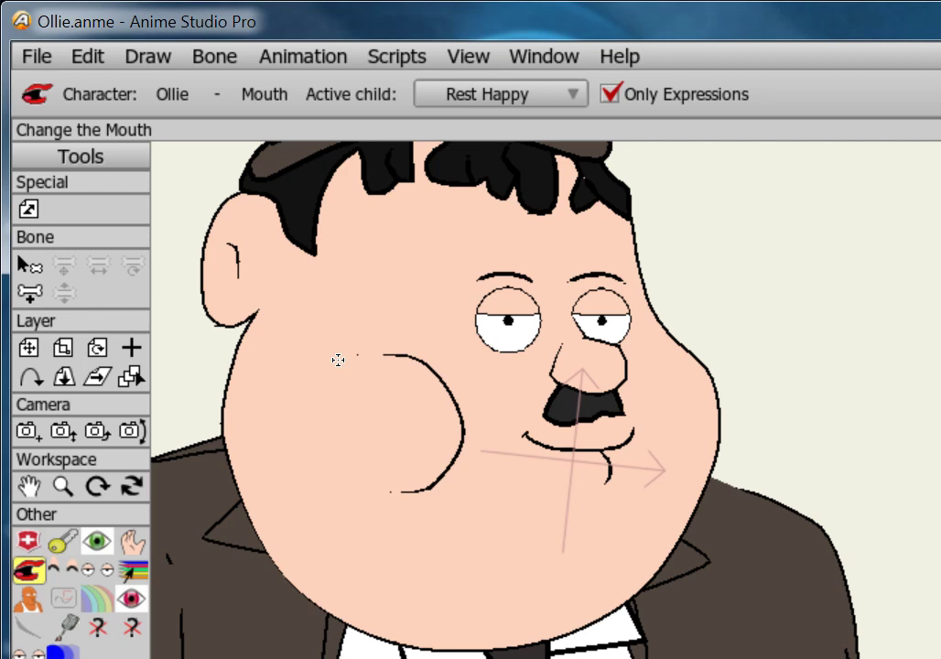
{"action": "key", "text": "Down"}
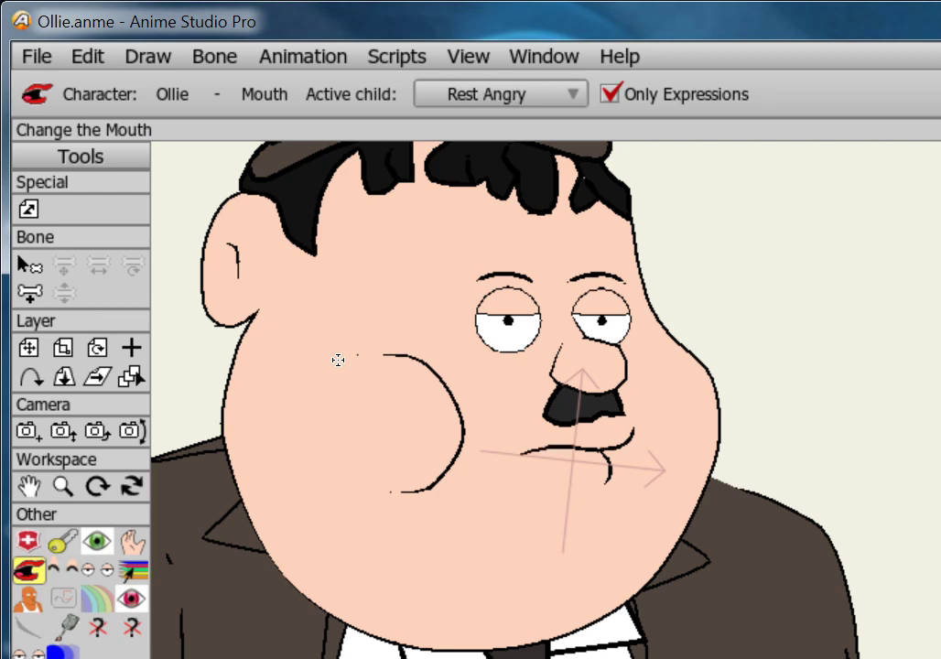
{"action": "key", "text": "Down"}
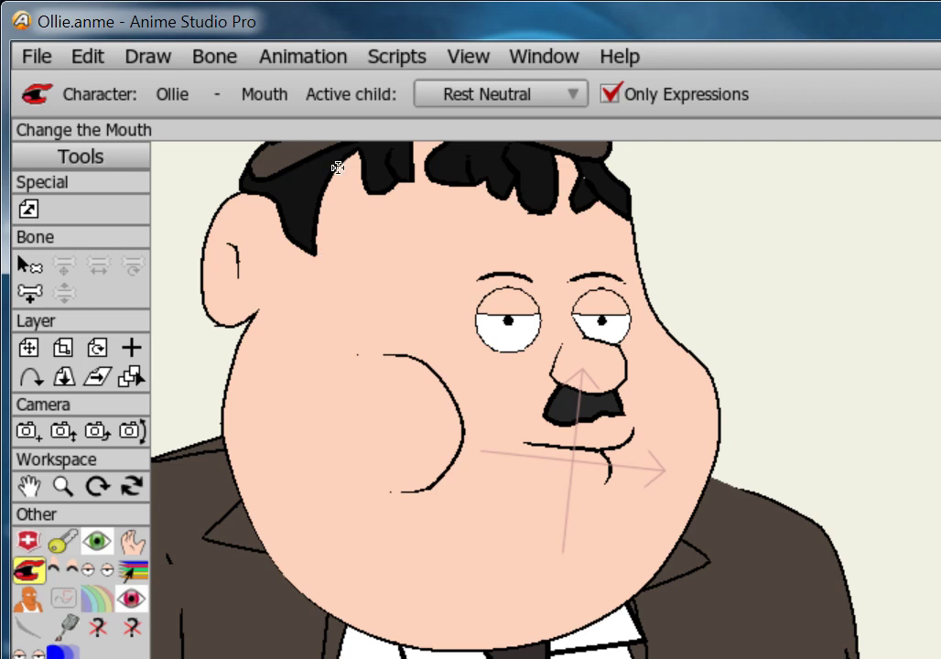
Switch to the EyeLids tool and cycle the eyelids through shapes such as Small Normal, Sleepy and Squint Wide.
{"action": "key", "text": "e"}
{"action": "left_click", "coordinate": [349, 241]}
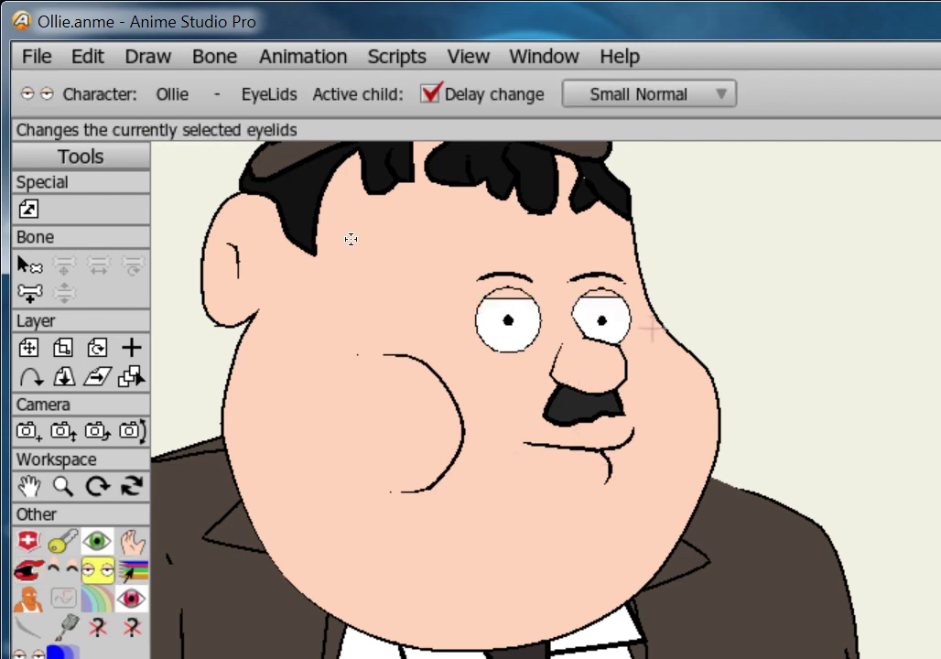
{"action": "left_click", "coordinate": [354, 235]}
{"action": "left_click", "coordinate": [352, 241]}
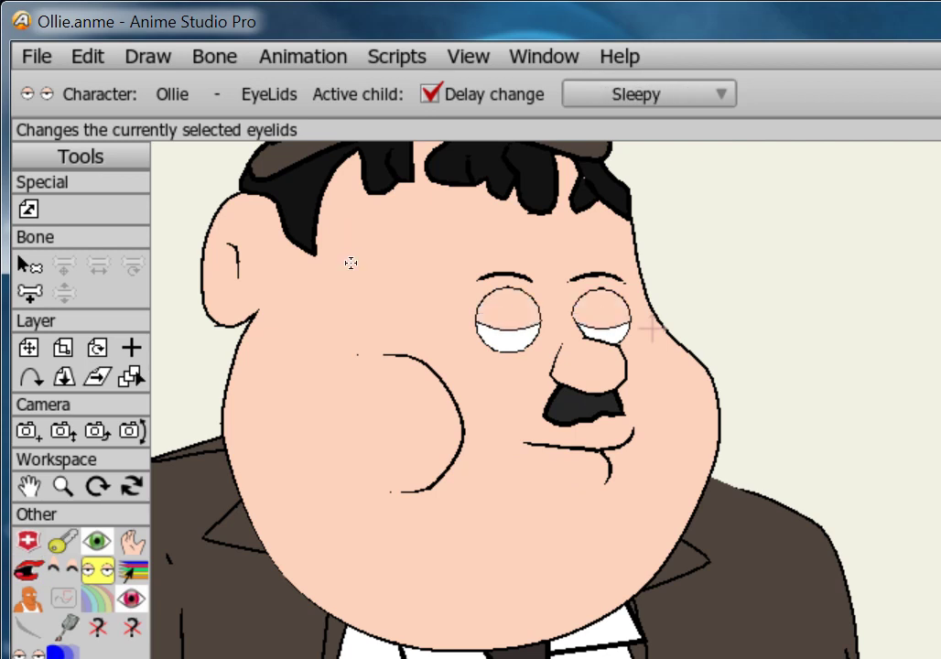
{"action": "left_click", "coordinate": [348, 245]}
{"action": "left_click", "coordinate": [349, 240]}
{"action": "left_click", "coordinate": [345, 249]}
{"action": "left_click", "coordinate": [345, 247]}
{"action": "left_click", "coordinate": [327, 243]}
{"action": "left_click", "coordinate": [327, 239]}
{"action": "left_click", "coordinate": [325, 243]}
{"action": "left_click", "coordinate": [323, 245]}
{"action": "left_click", "coordinate": [324, 240]}
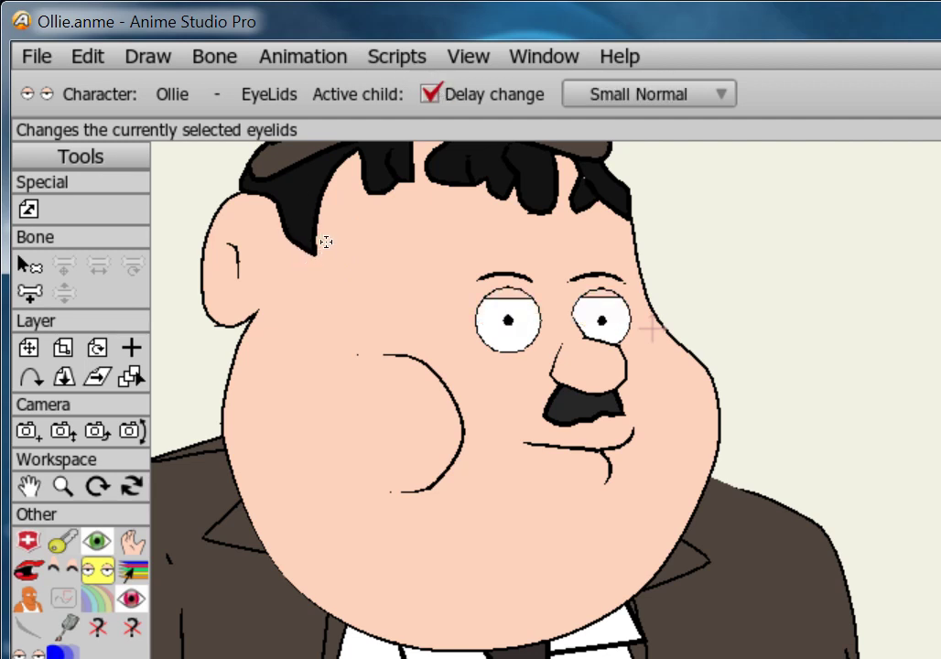
{"action": "left_click", "coordinate": [323, 245]}
{"action": "left_click", "coordinate": [321, 232]}
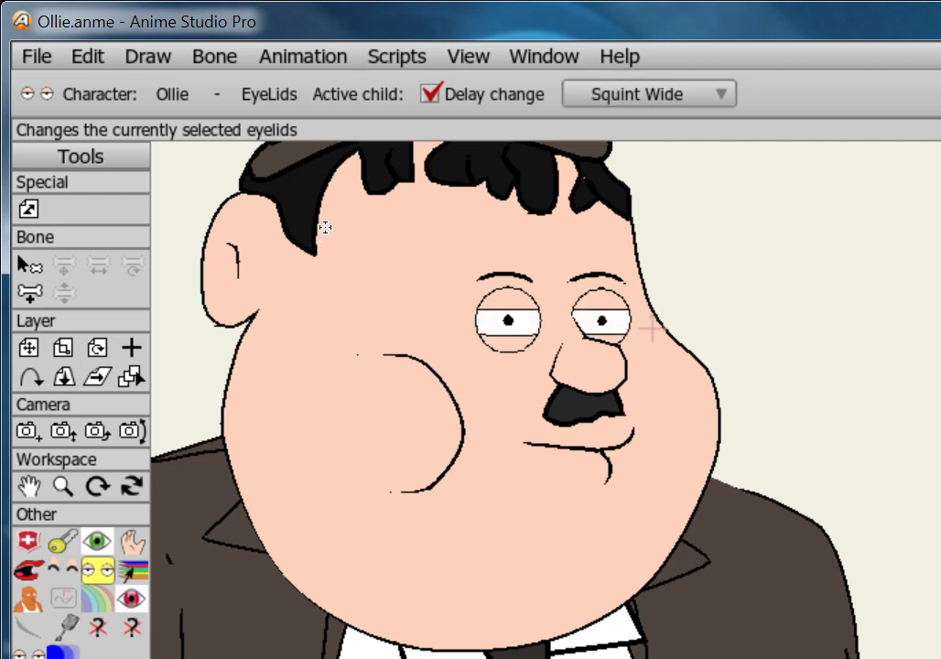
Change the eyelids to Small Bottom and Normal, and leave them on Sad.
{"action": "left_click_drag", "start_coordinate": [340, 215], "coordinate": [319, 272]}
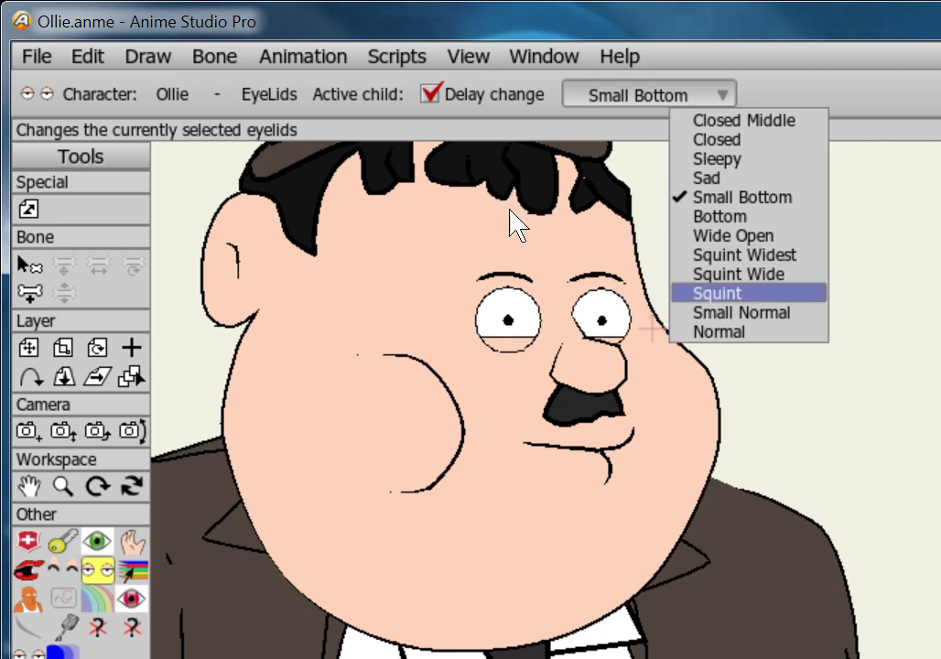
{"action": "left_click", "coordinate": [592, 201]}
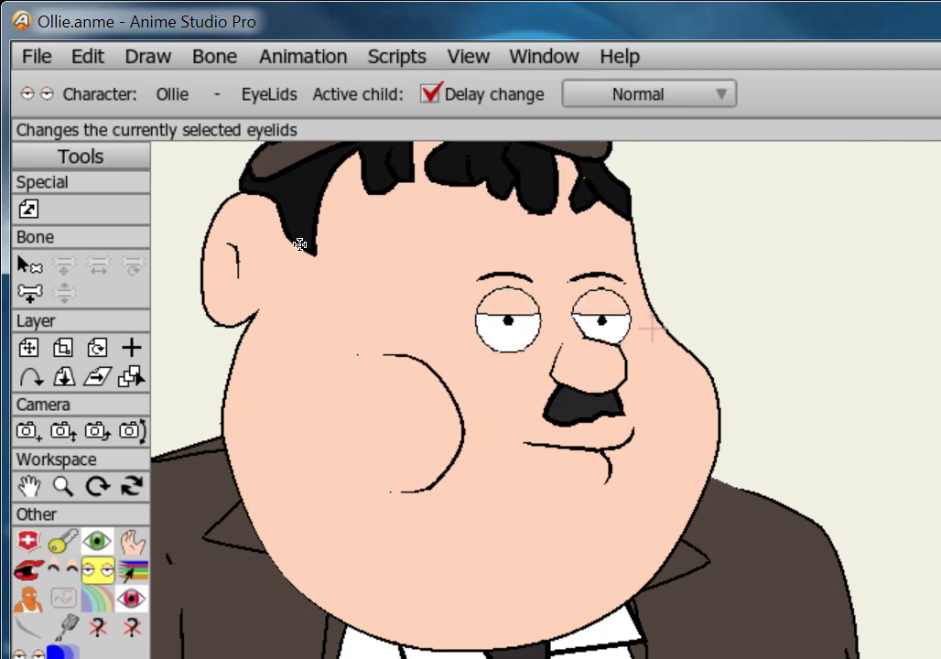
{"action": "mouse_move", "coordinate": [301, 244]}
{"action": "left_mouse_down"}
{"action": "mouse_move", "coordinate": [308, 264]}
{"action": "mouse_move", "coordinate": [314, 224]}
{"action": "mouse_move", "coordinate": [313, 271]}
{"action": "mouse_move", "coordinate": [313, 219]}
{"action": "mouse_move", "coordinate": [310, 279]}
{"action": "mouse_move", "coordinate": [313, 222]}
{"action": "mouse_move", "coordinate": [311, 253]}
{"action": "mouse_move", "coordinate": [313, 225]}
{"action": "mouse_move", "coordinate": [290, 231]}
{"action": "mouse_move", "coordinate": [290, 249]}
{"action": "left_mouse_up"}
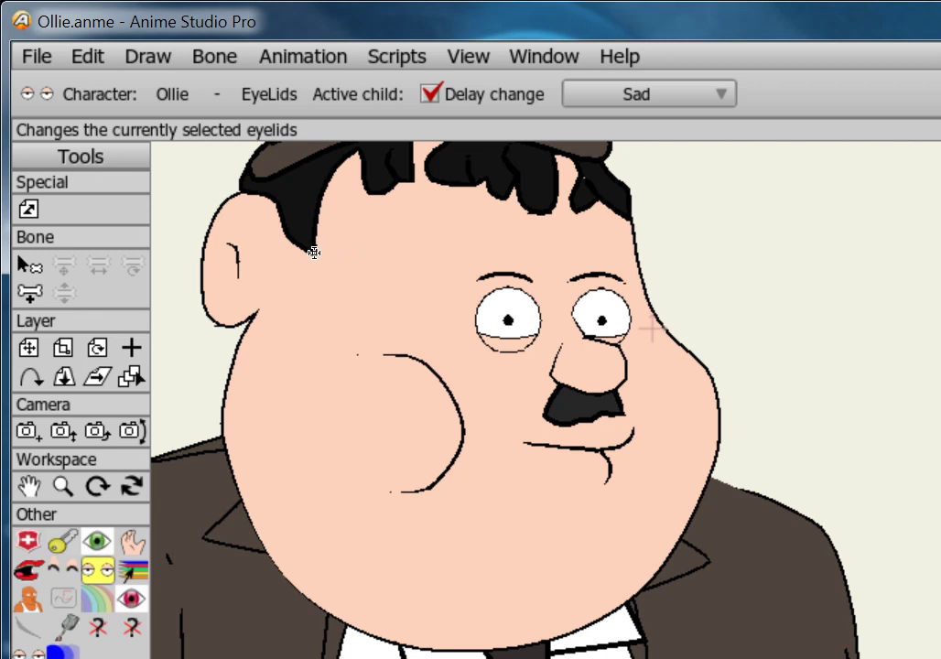
Select the pupils layer with the layer move tool, and return to the eyelids to set them to Normal.
{"action": "key", "text": "1"}
{"action": "mouse_move", "coordinate": [318, 257]}
{"action": "left_mouse_down"}
{"action": "mouse_move", "coordinate": [328, 255]}
{"action": "mouse_move", "coordinate": [306, 257]}
{"action": "mouse_move", "coordinate": [331, 264]}
{"action": "mouse_move", "coordinate": [327, 248]}
{"action": "mouse_move", "coordinate": [308, 254]}
{"action": "mouse_move", "coordinate": [332, 260]}
{"action": "mouse_move", "coordinate": [331, 244]}
{"action": "mouse_move", "coordinate": [336, 261]}
{"action": "mouse_move", "coordinate": [323, 263]}
{"action": "mouse_move", "coordinate": [318, 257]}
{"action": "mouse_move", "coordinate": [330, 259]}
{"action": "mouse_move", "coordinate": [312, 248]}
{"action": "mouse_move", "coordinate": [330, 267]}
{"action": "mouse_move", "coordinate": [306, 255]}
{"action": "mouse_move", "coordinate": [324, 250]}
{"action": "mouse_move", "coordinate": [308, 255]}
{"action": "mouse_move", "coordinate": [333, 262]}
{"action": "mouse_move", "coordinate": [329, 250]}
{"action": "mouse_move", "coordinate": [318, 258]}
{"action": "left_mouse_up"}
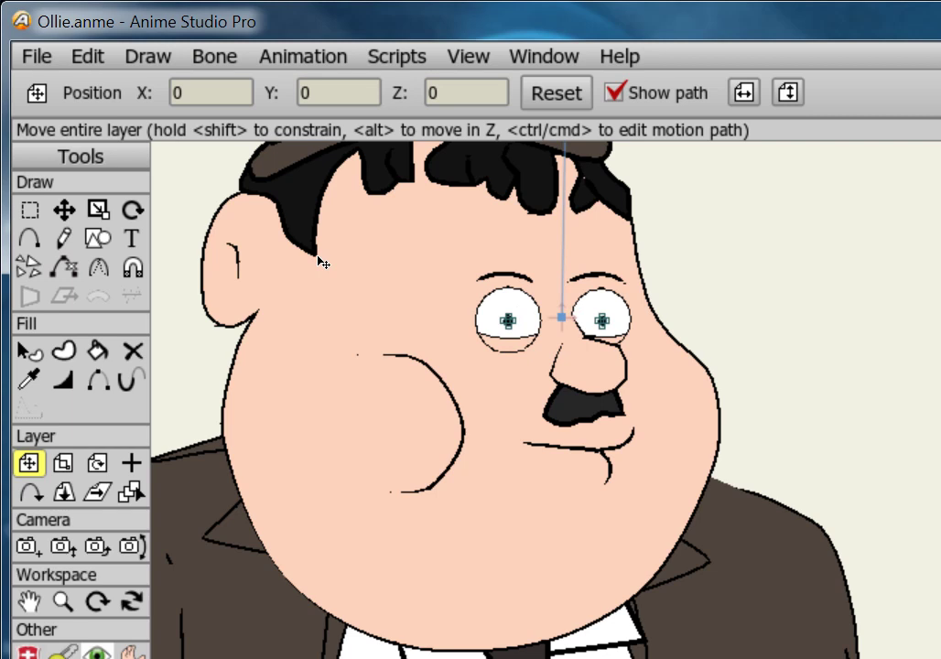
{"action": "key", "text": "e"}
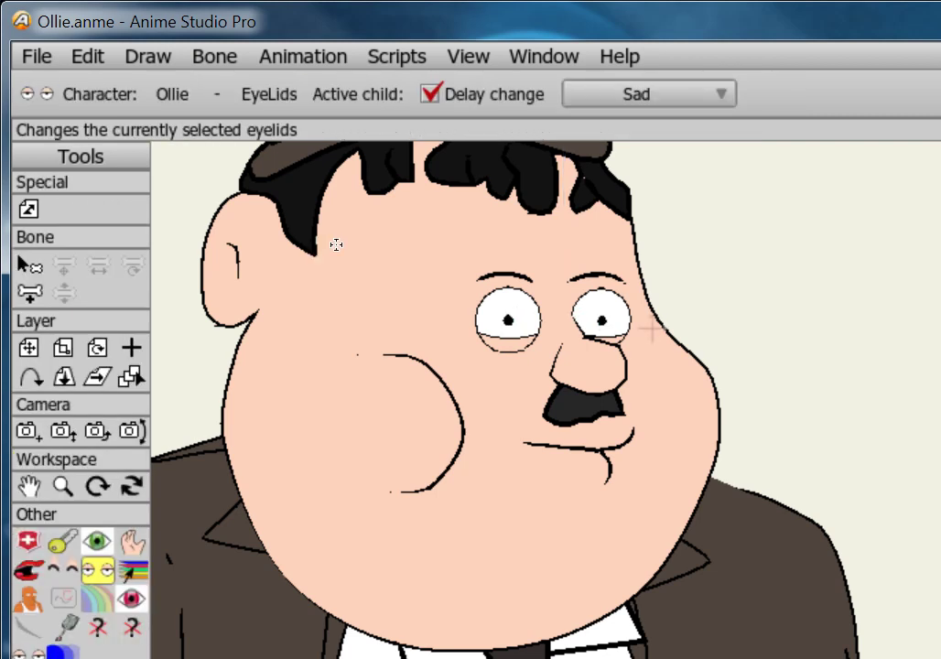
{"action": "left_click_drag", "start_coordinate": [336, 245], "coordinate": [331, 251]}
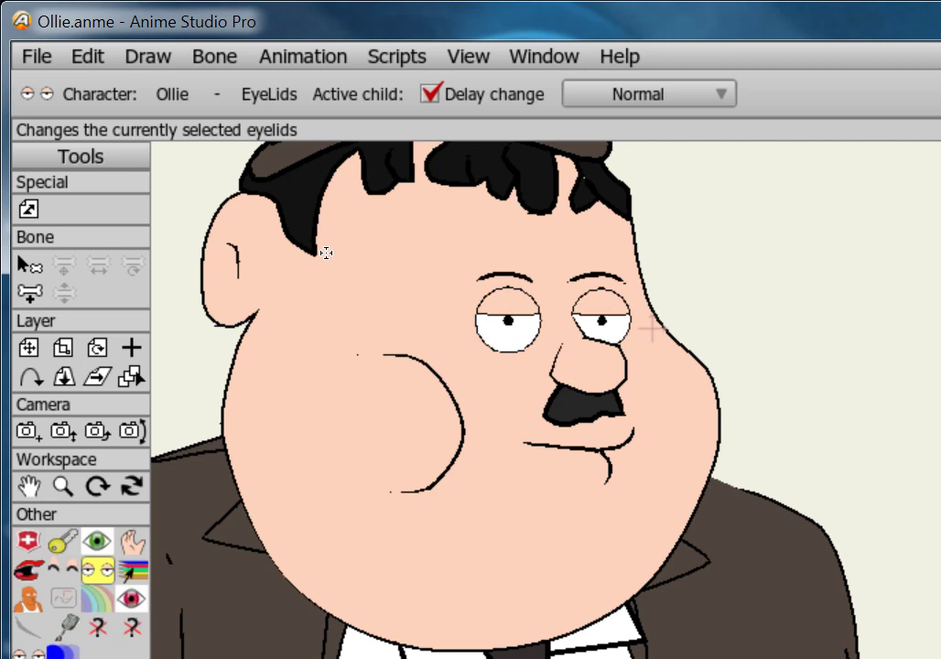
Move the pupils layer downward to position X -0.0199, Y -0.0792.
{"action": "left_click", "coordinate": [323, 254], "text": "ctrl+alt"}
{"action": "left_click_drag", "start_coordinate": [325, 263], "coordinate": [327, 267]}
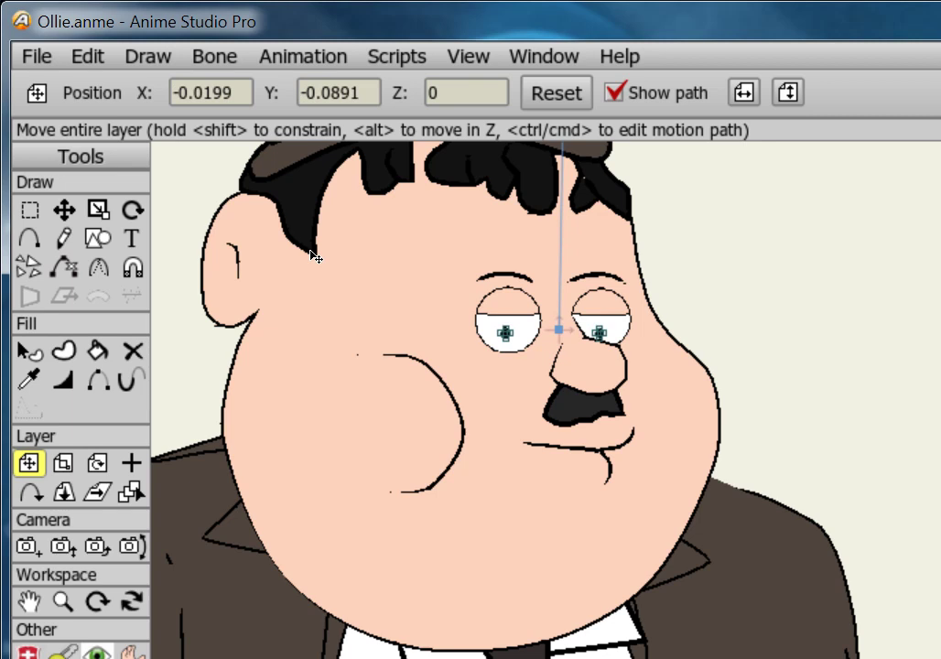
{"action": "key", "text": "Up"}
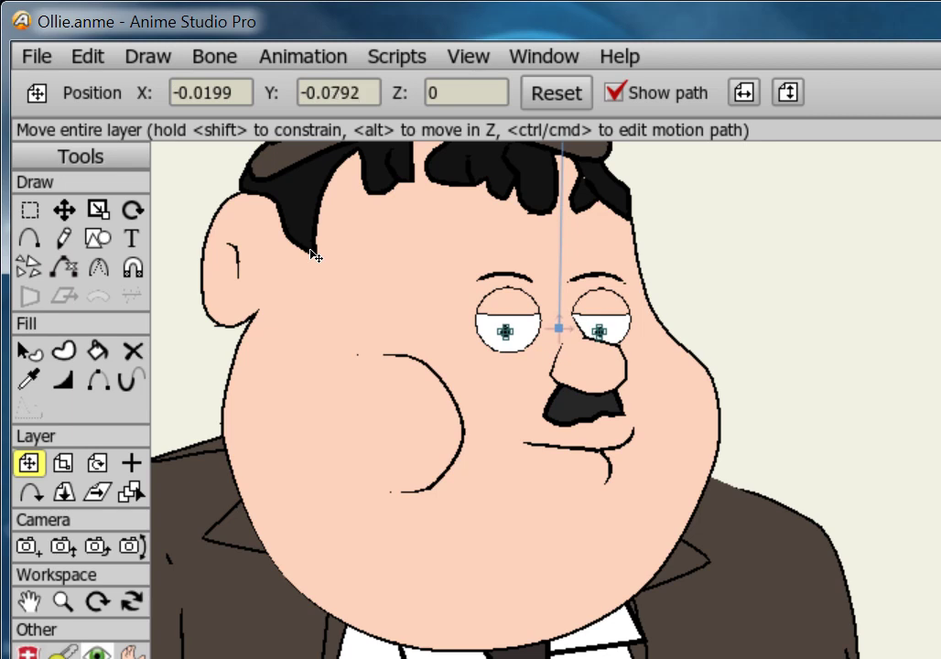
Return to the eyelids and switch them through Closed Middle to Sad.
{"action": "key", "text": "e"}
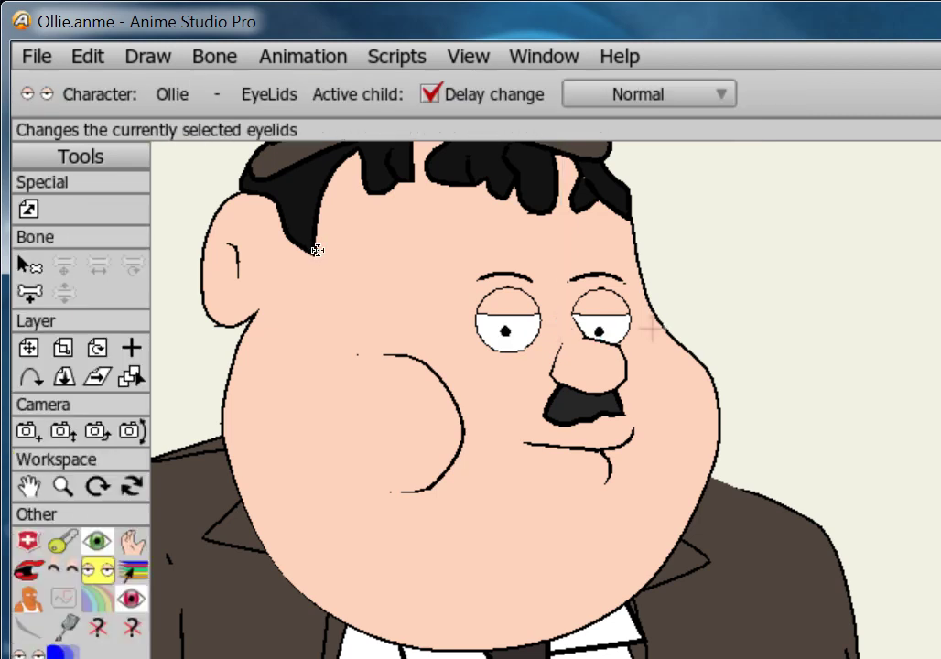
{"action": "left_click", "coordinate": [320, 249]}
{"action": "left_click_drag", "start_coordinate": [320, 249], "coordinate": [319, 247]}
{"action": "left_click", "coordinate": [319, 248]}
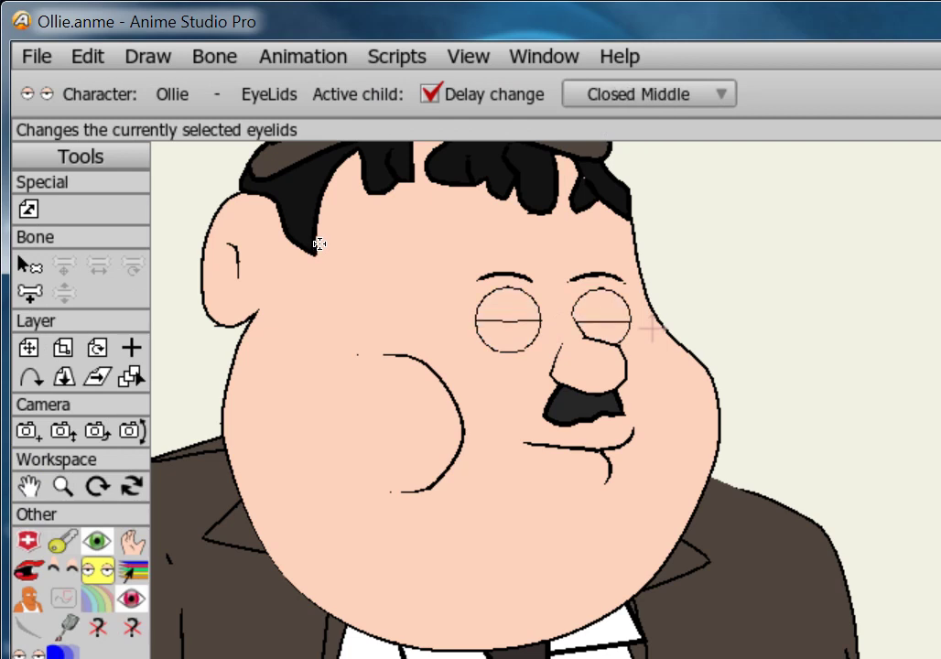
{"action": "left_click", "coordinate": [317, 251]}
{"action": "left_click", "coordinate": [318, 256]}
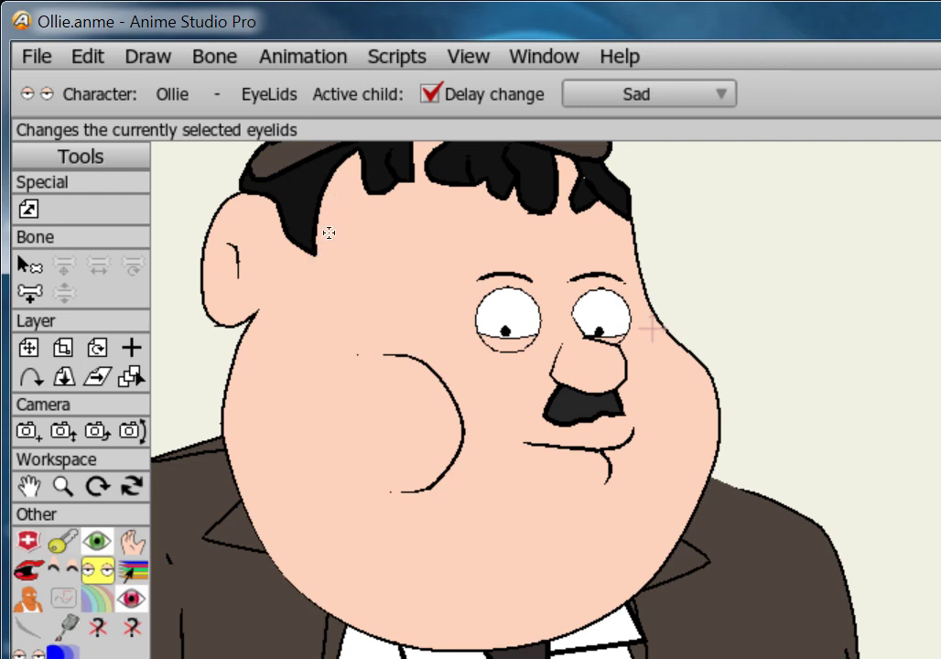
Cycle the eyelids through other shapes, including Bottom, and bring them back to Sad.
{"action": "left_click", "coordinate": [323, 252]}
{"action": "left_click", "coordinate": [321, 252]}
{"action": "left_click", "coordinate": [321, 255]}
{"action": "left_click", "coordinate": [321, 258]}
{"action": "left_click", "coordinate": [320, 256]}
{"action": "left_click", "coordinate": [319, 256]}
{"action": "left_click", "coordinate": [318, 255]}
{"action": "left_click", "coordinate": [313, 265]}
{"action": "left_click", "coordinate": [314, 266]}
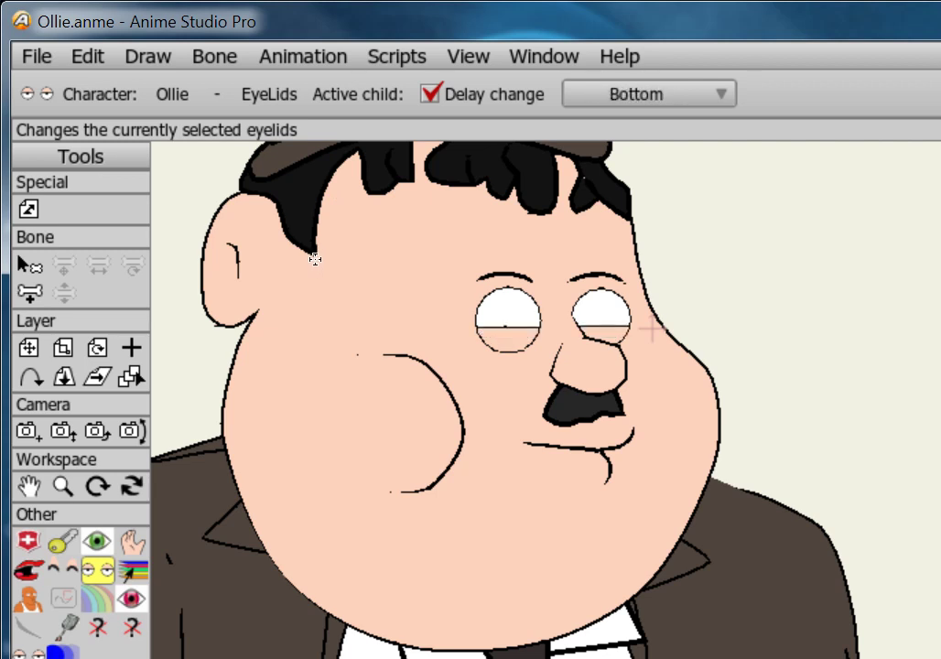
{"action": "left_click", "coordinate": [314, 265]}
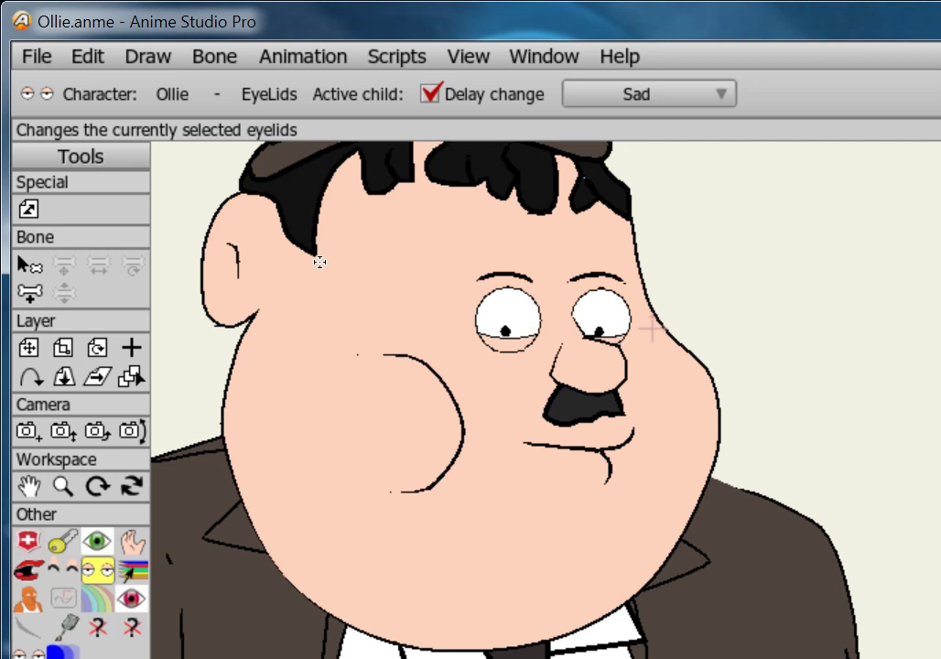
Move the pupils layer sideways toward the nose side of the face, to position X 0.0895, Y -0.0495.
{"action": "key", "text": "t"}
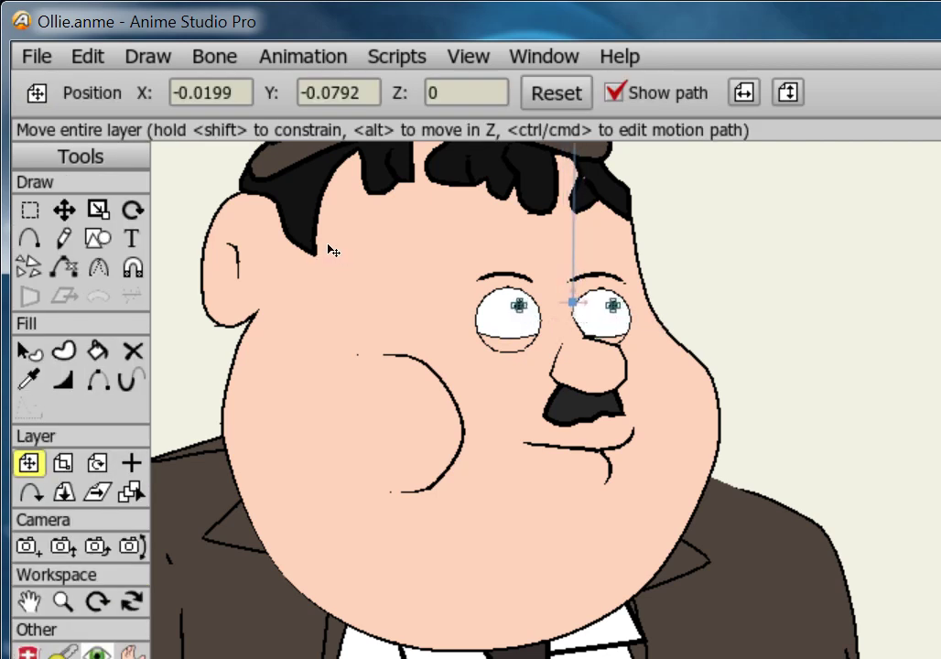
{"action": "mouse_move", "coordinate": [331, 249]}
{"action": "left_mouse_down"}
{"action": "mouse_move", "coordinate": [320, 252]}
{"action": "mouse_move", "coordinate": [326, 267]}
{"action": "mouse_move", "coordinate": [335, 265]}
{"action": "mouse_move", "coordinate": [335, 247]}
{"action": "left_mouse_up"}
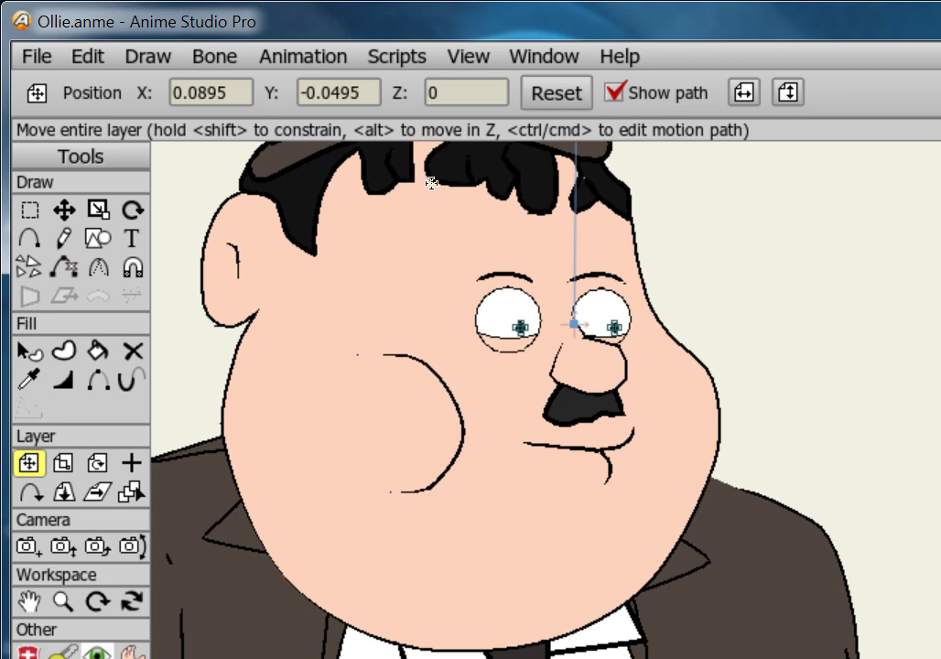
Switch the eyebrows through Mad and Angry to Scared.
{"action": "key", "text": "b"}
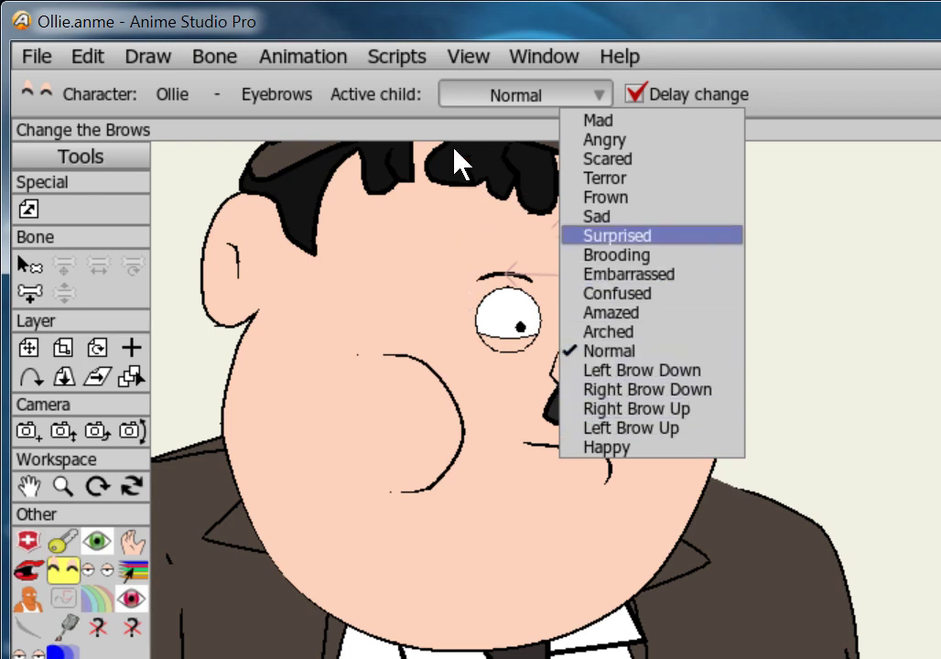
{"action": "left_click", "coordinate": [598, 120]}
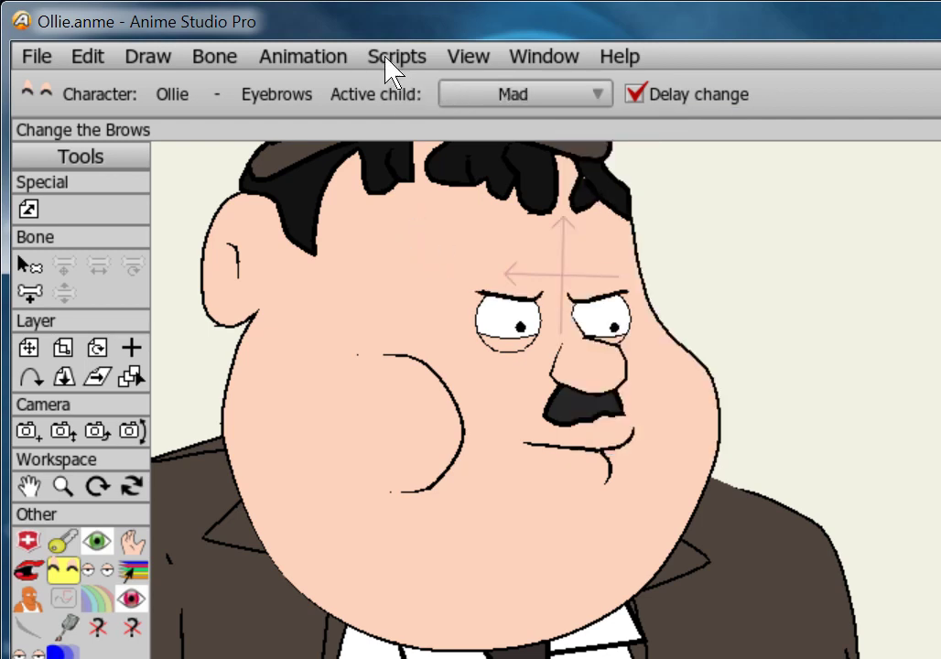
{"action": "left_click", "coordinate": [560, 95]}
{"action": "key", "text": "Return"}
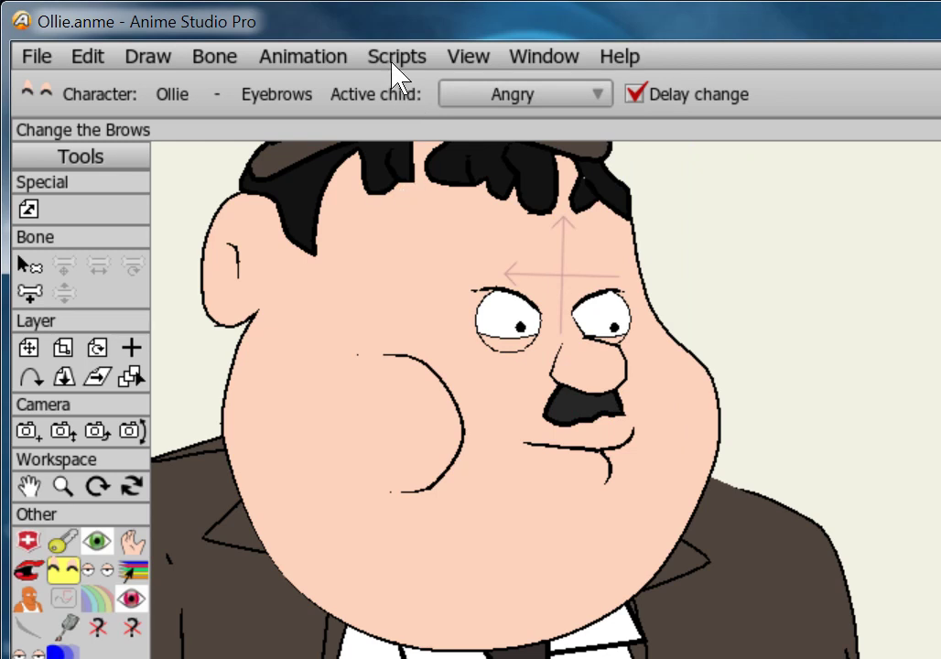
{"action": "key", "text": "alt+Down"}
{"action": "key", "text": "Down"}
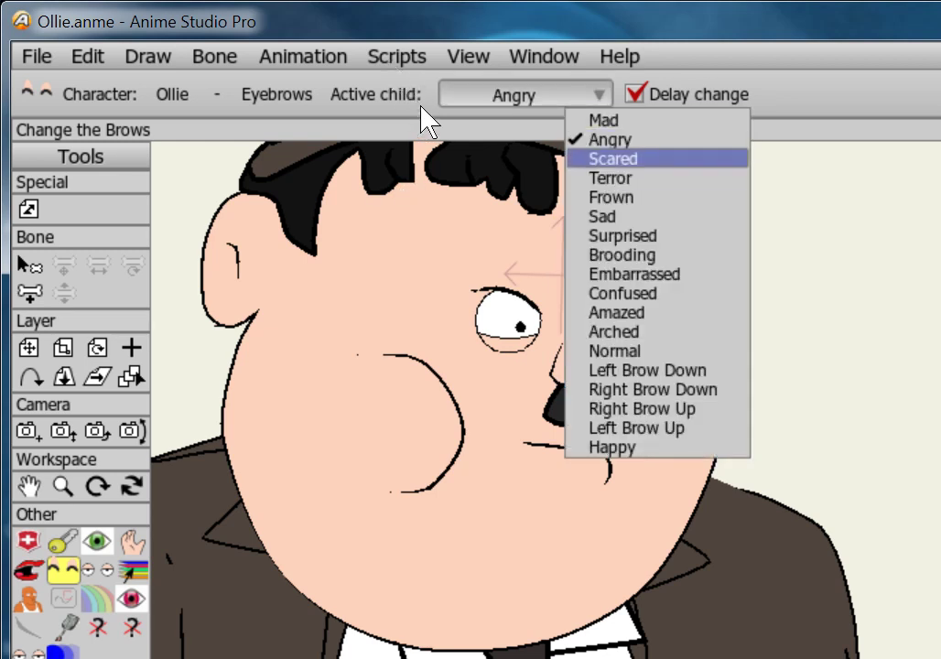
{"action": "key", "text": "Return"}
Switch the eyebrows from Scared through Frown to Embarrassed.
{"action": "key", "text": "alt+Down"}
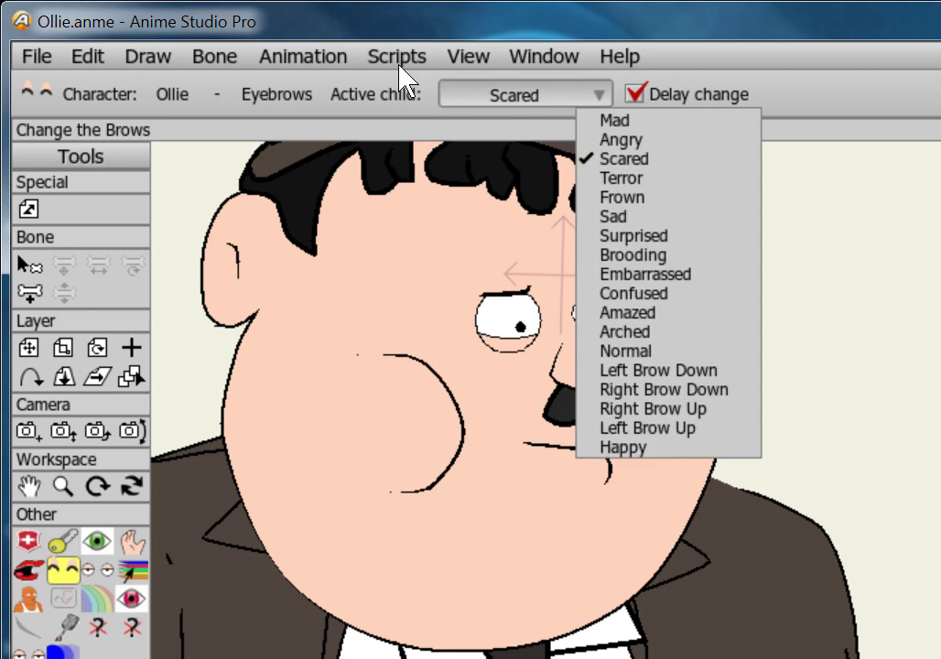
{"action": "key", "text": "Down"}
{"action": "key", "text": "Down"}
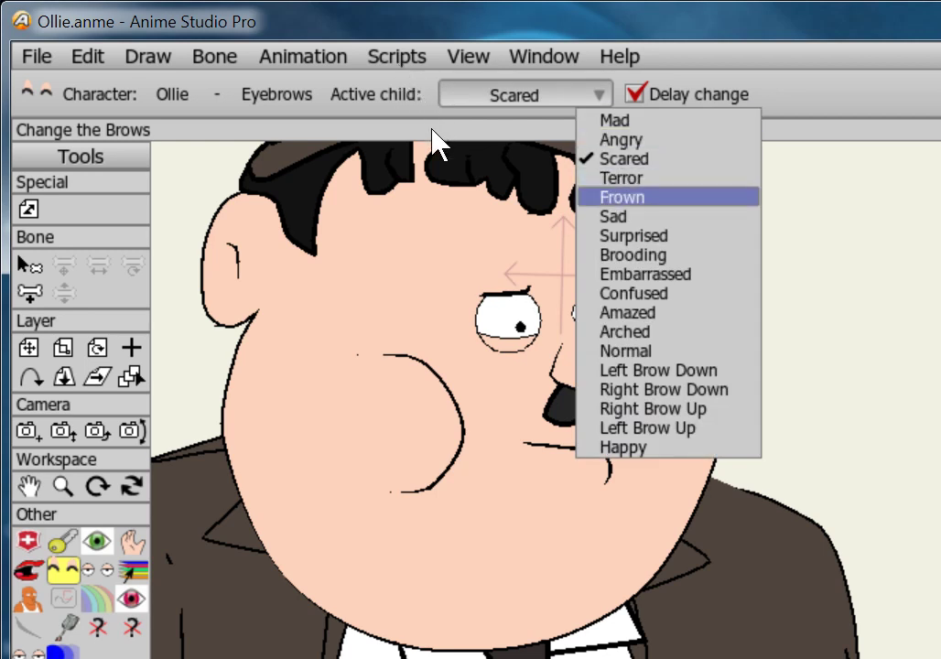
{"action": "key", "text": "Return"}
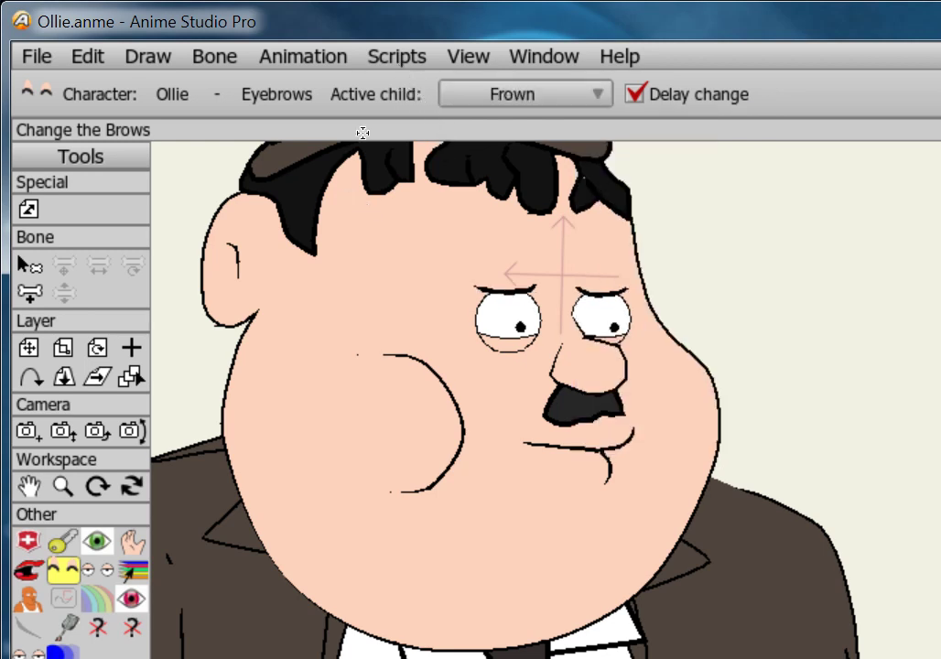
{"action": "left_click", "coordinate": [561, 95]}
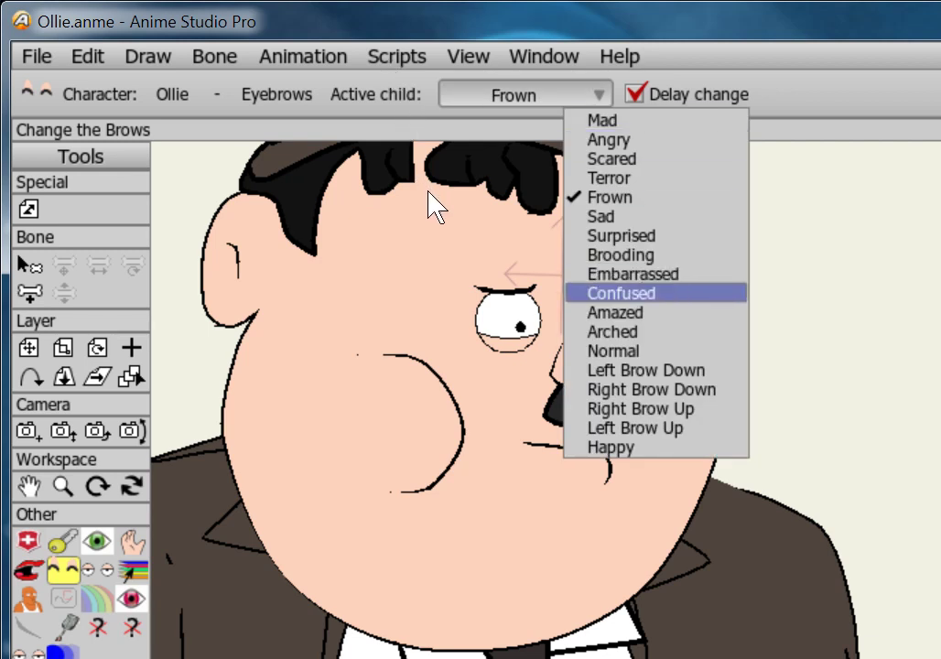
{"action": "key", "text": "Up"}
{"action": "key", "text": "Return"}
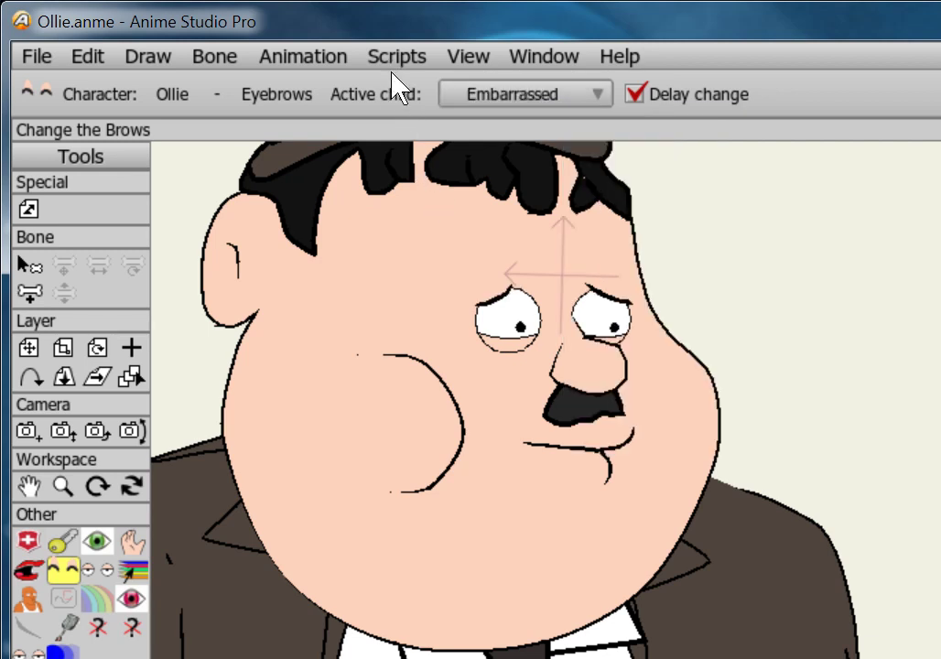
Change the eyebrows to the Confused expression.
{"action": "key", "text": "space"}
{"action": "key", "text": "Up"}
{"action": "key", "text": "Up"}
{"action": "key", "text": "Down"}
{"action": "key", "text": "Down"}
{"action": "key", "text": "Down"}
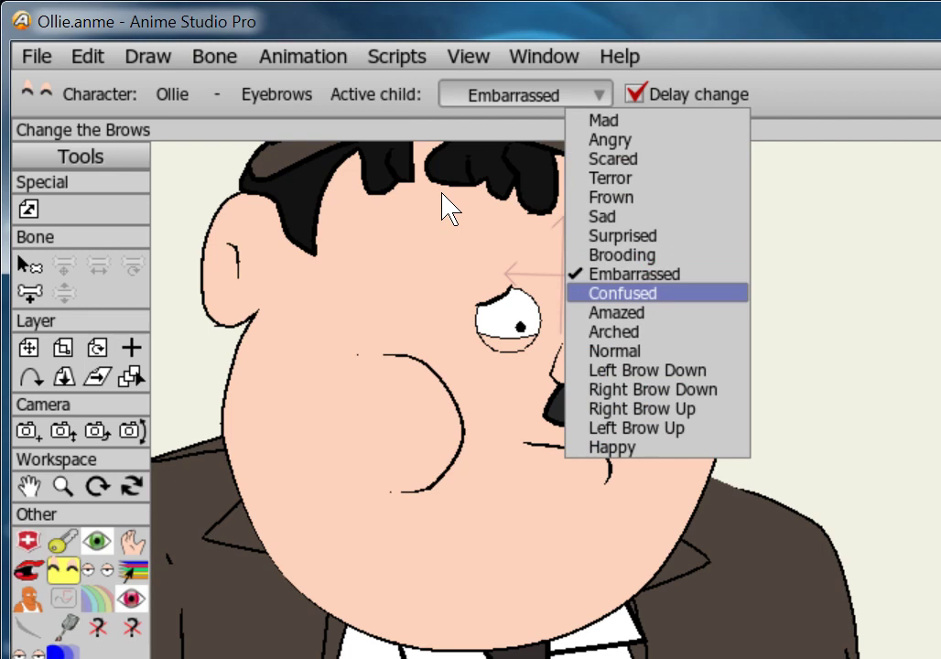
{"action": "key", "text": "Return"}
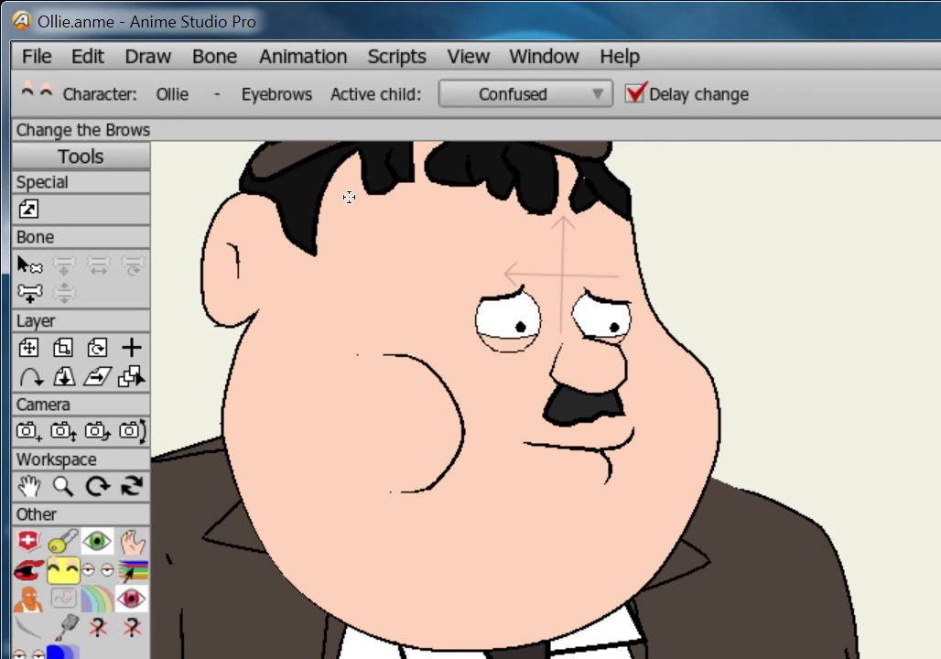
Change the eyebrows to the Sad expression.
{"action": "left_click", "coordinate": [558, 94]}
{"action": "key", "text": "Down"}
{"action": "key", "text": "Down"}
{"action": "key", "text": "Down"}
{"action": "key", "text": "Down"}
{"action": "key", "text": "Down"}
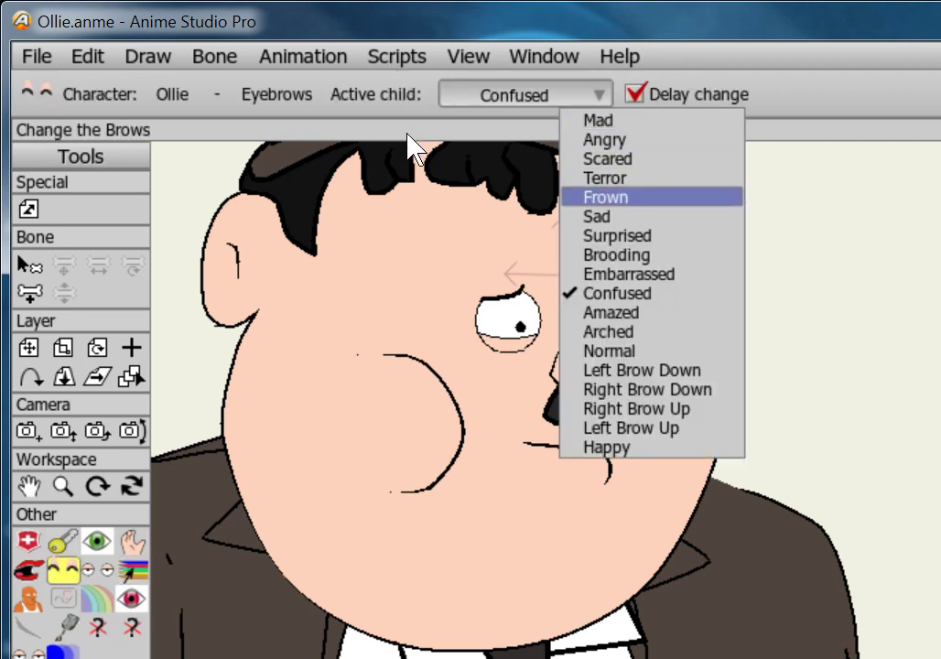
{"action": "key", "text": "Down"}
{"action": "key", "text": "Return"}
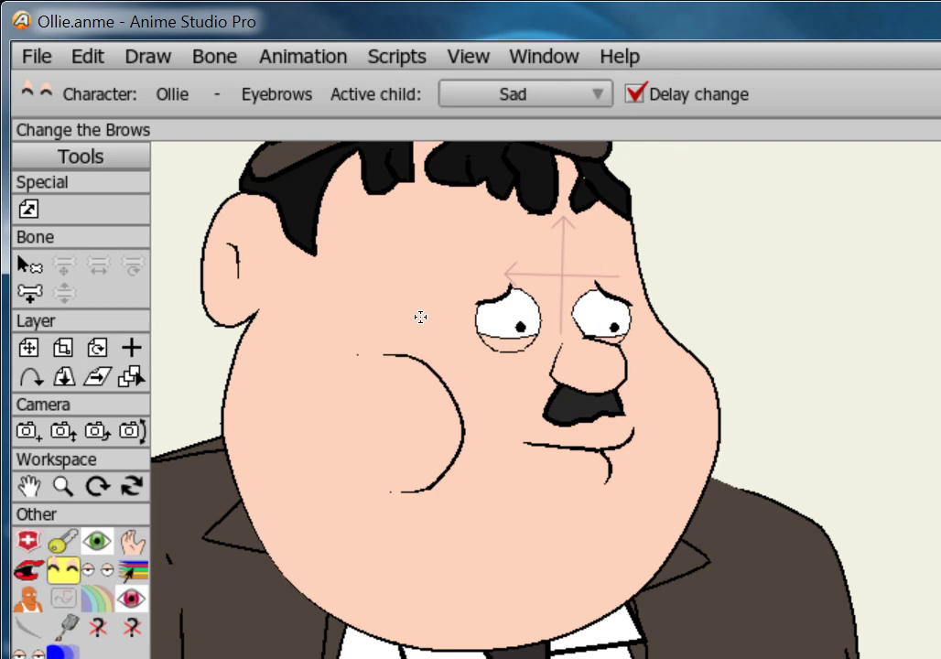
Set the mouth to Rest Angry and the eyebrows to Mad.
{"action": "key", "text": "m"}
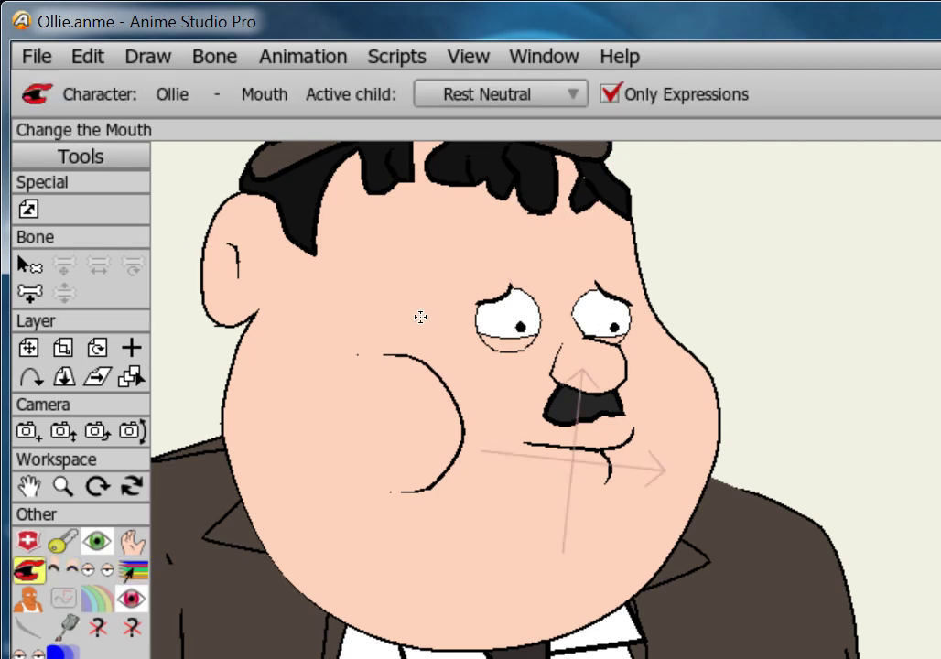
{"action": "key", "text": "Down"}
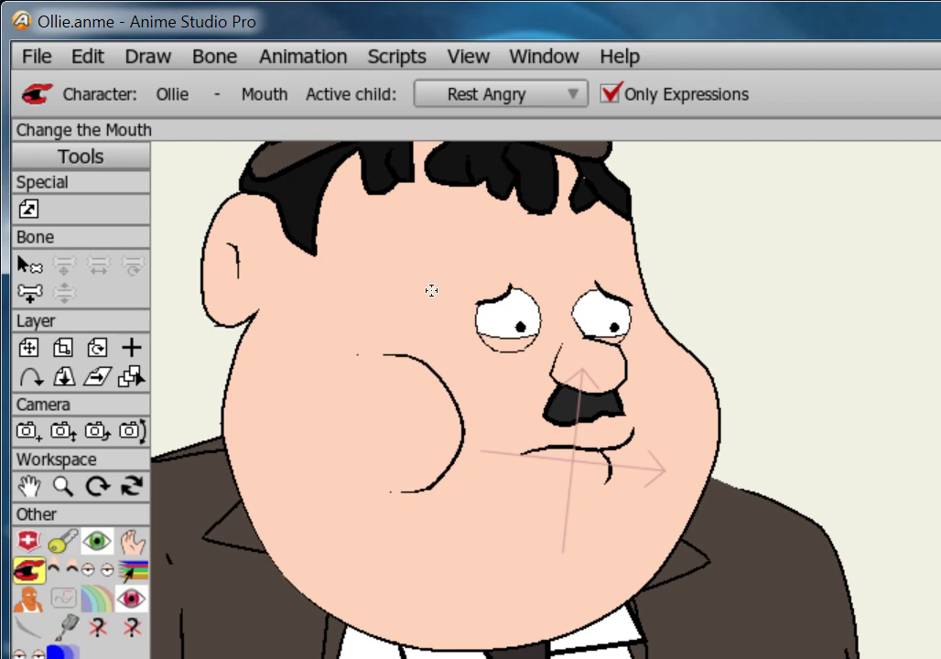
{"action": "key", "text": "b"}
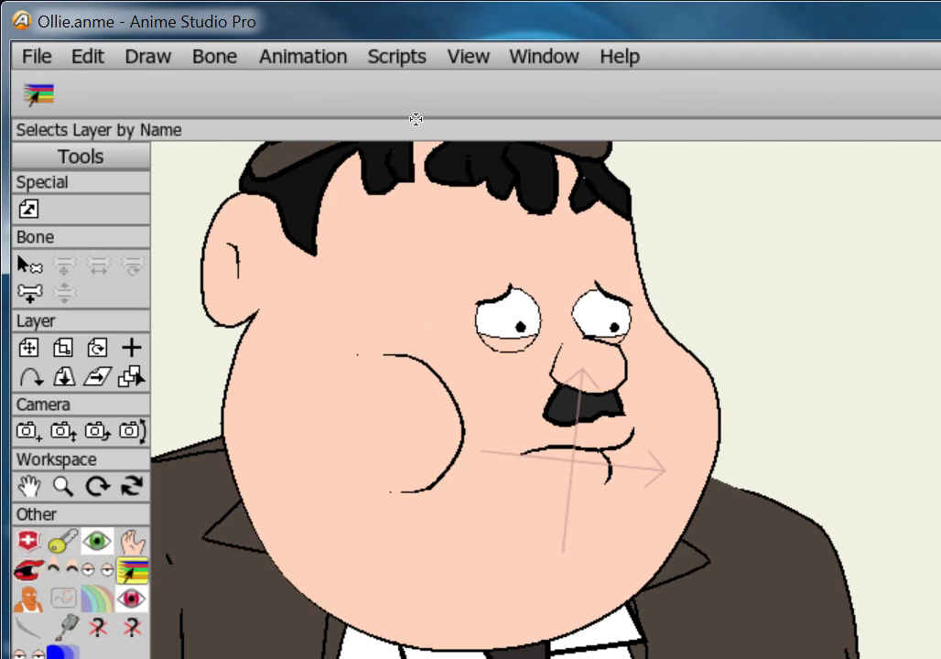
{"action": "left_click", "coordinate": [573, 95]}
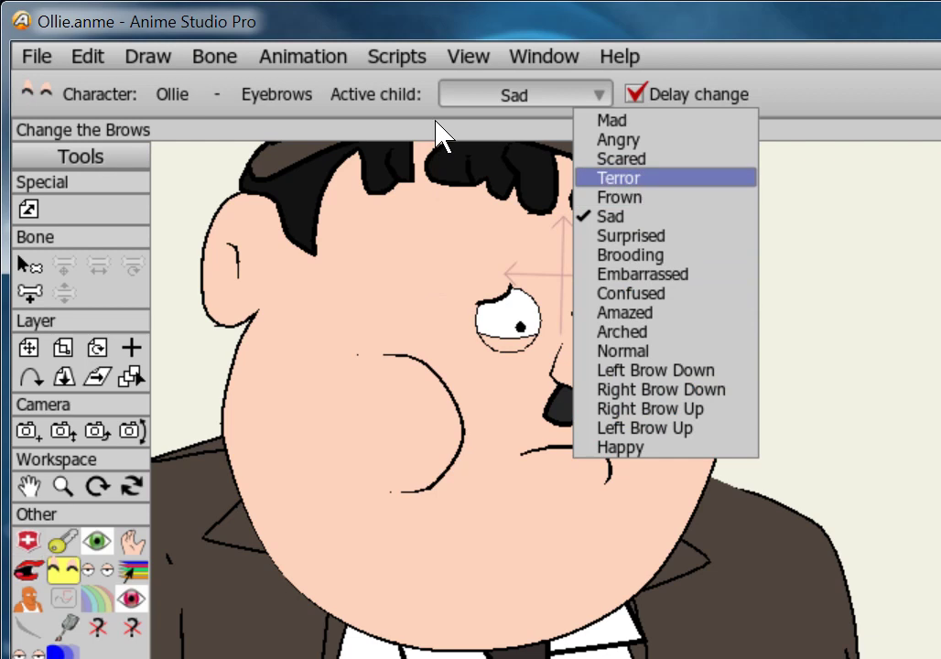
{"action": "key", "text": "Return"}
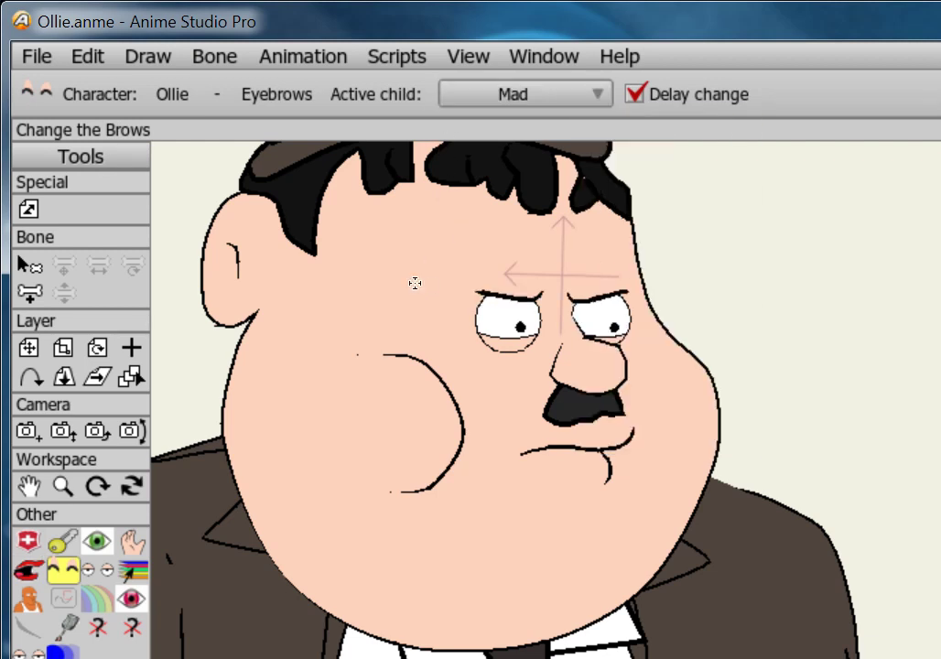
Set the mouth to Rest Happy and shift the pupils layer slightly farther toward the front of the face.
{"action": "key", "text": "m"}
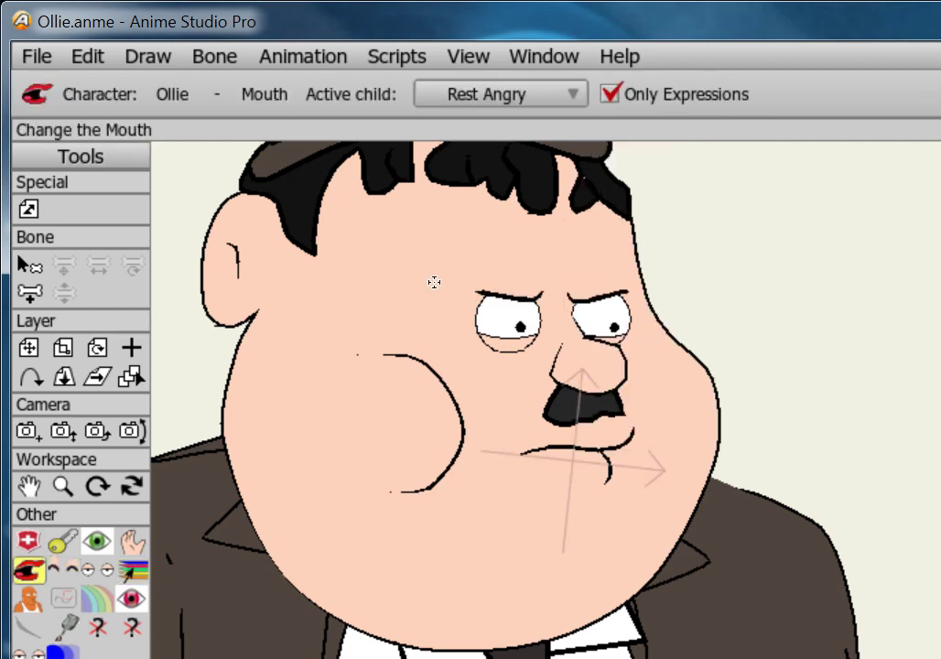
{"action": "key", "text": "Down"}
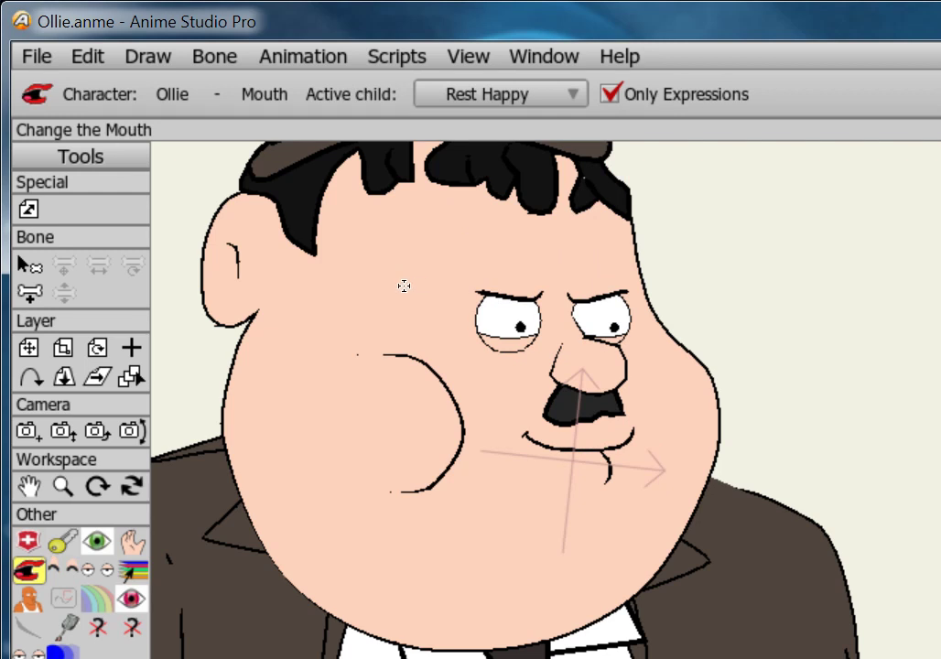
{"action": "key", "text": "1"}
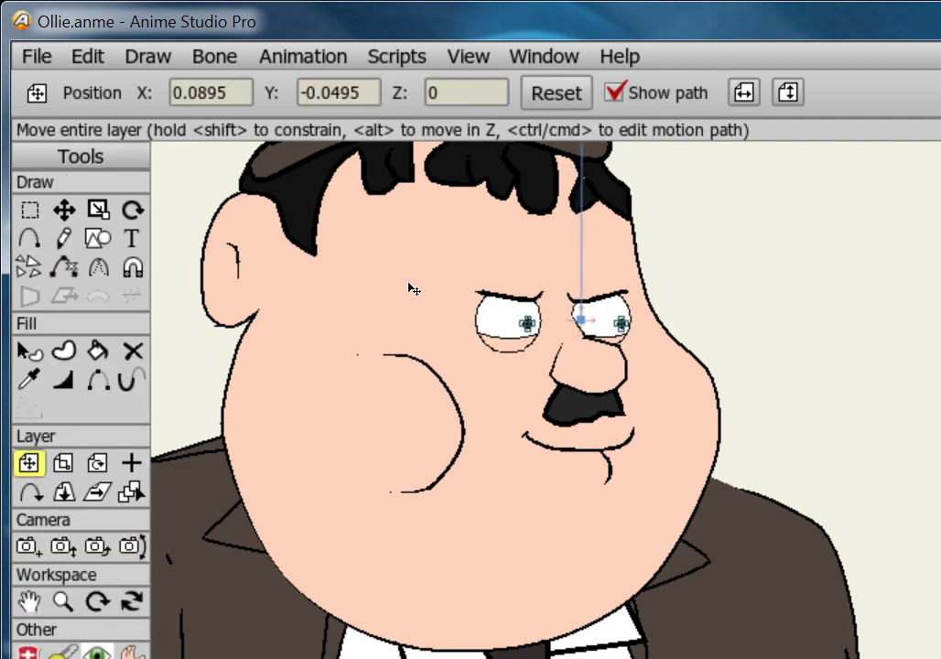
Switch the eyelids through Bottom to Squint.
{"action": "key", "text": "e"}
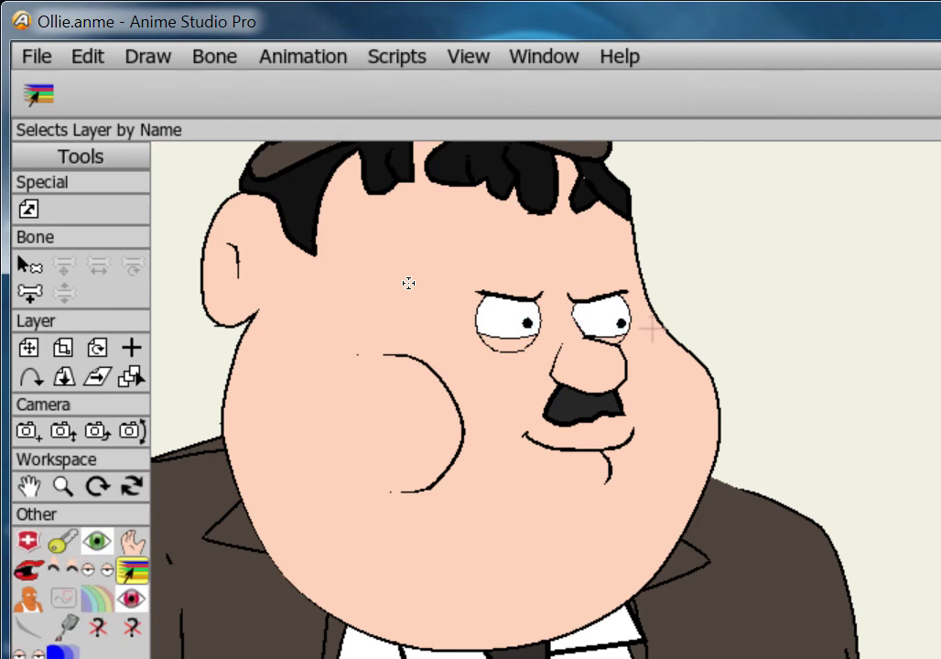
{"action": "key", "text": "Down"}
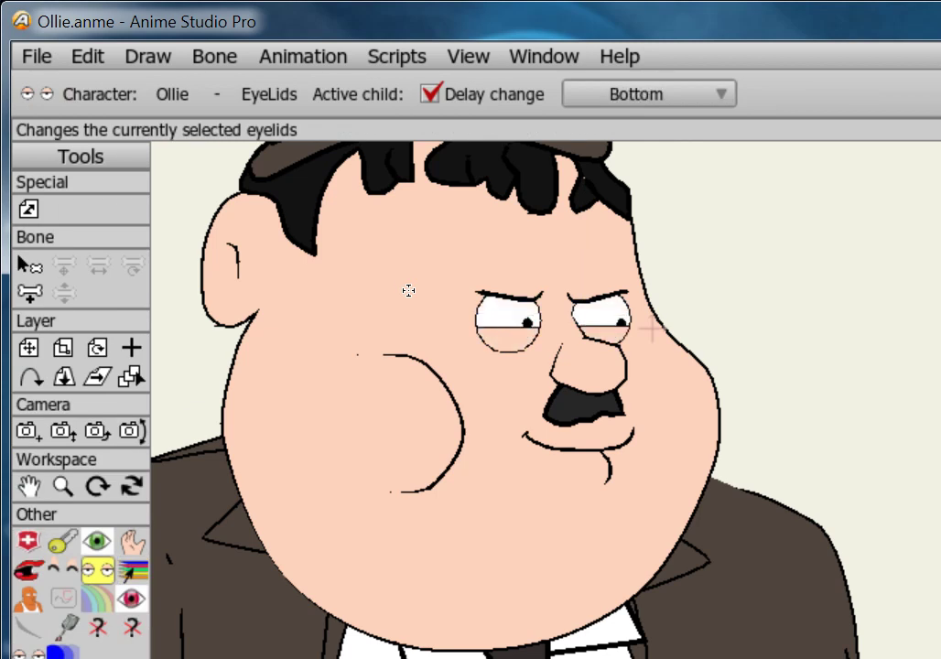
{"action": "left_click", "coordinate": [408, 290]}
{"action": "left_click", "coordinate": [407, 286]}
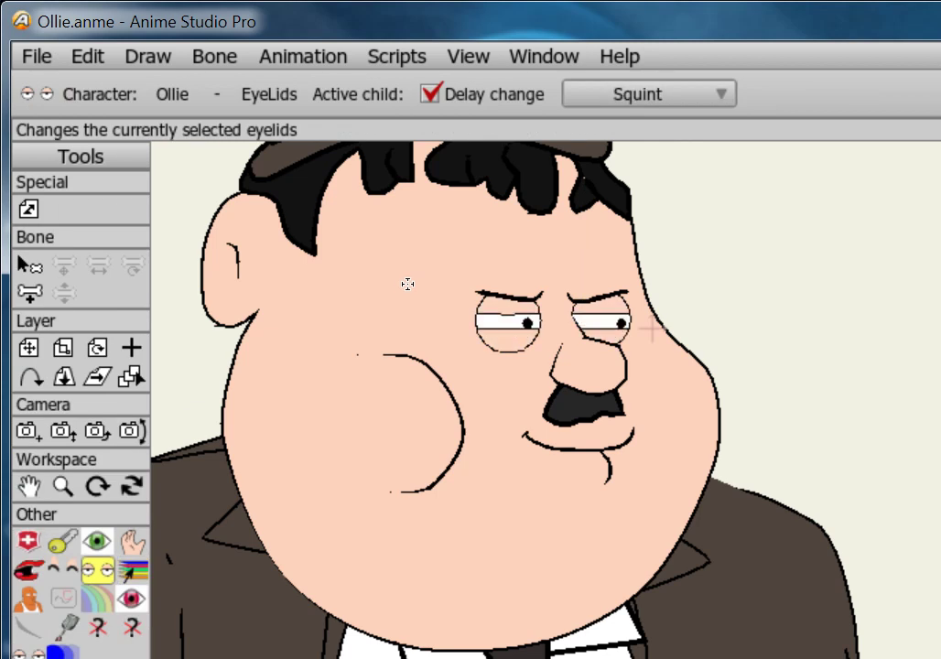
Adjust the pupils layer within the squinting eyelids, ending slightly higher and farther back from the front of the face.
{"action": "key", "text": "1"}
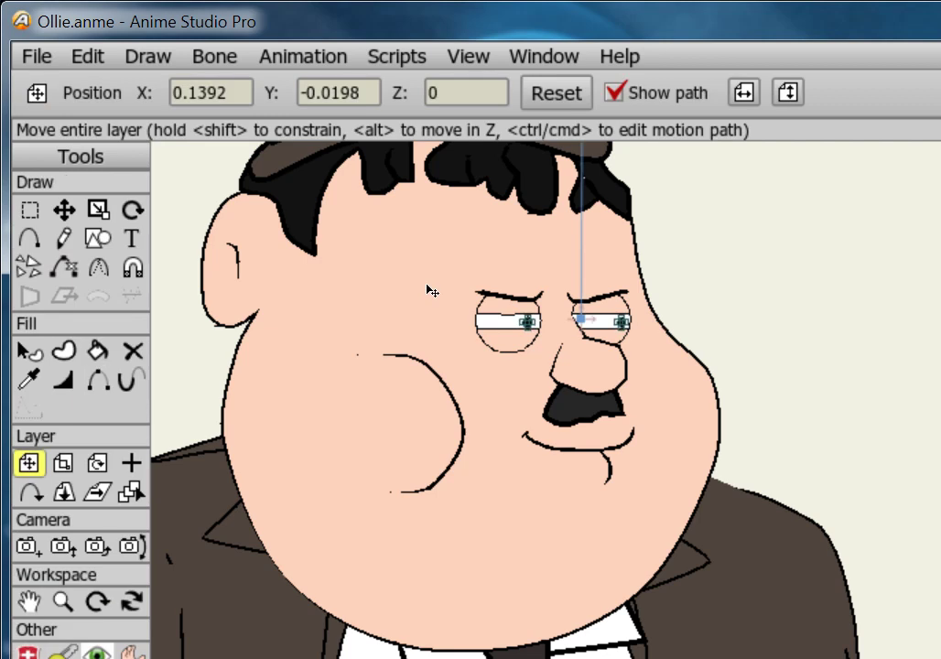
{"action": "left_click_drag", "start_coordinate": [430, 291], "coordinate": [445, 302]}
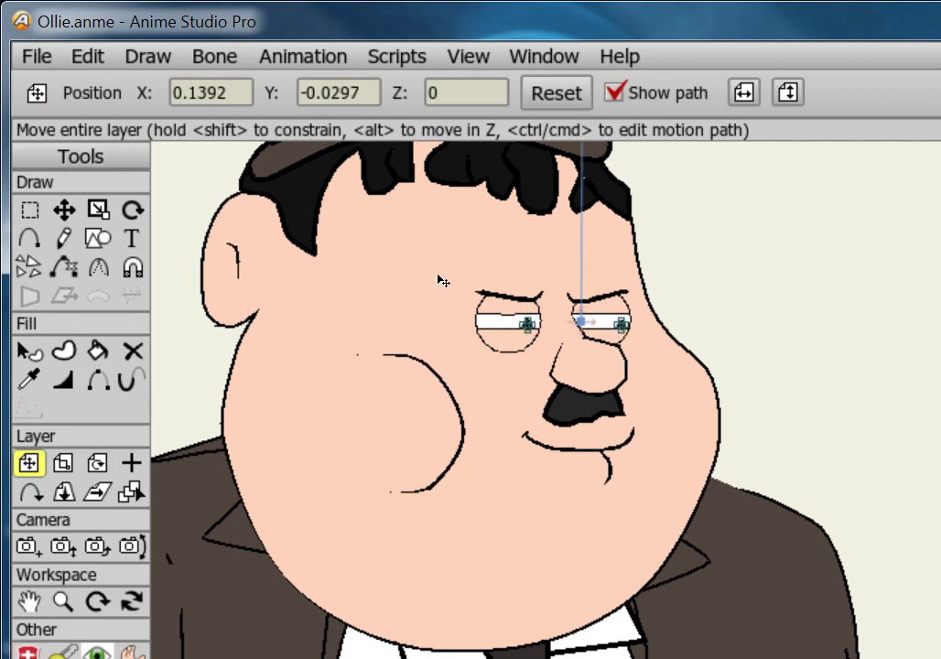
{"action": "mouse_move", "coordinate": [437, 275]}
{"action": "left_mouse_down"}
{"action": "mouse_move", "coordinate": [414, 271]}
{"action": "mouse_move", "coordinate": [441, 266]}
{"action": "mouse_move", "coordinate": [418, 273]}
{"action": "mouse_move", "coordinate": [433, 277]}
{"action": "left_mouse_up"}
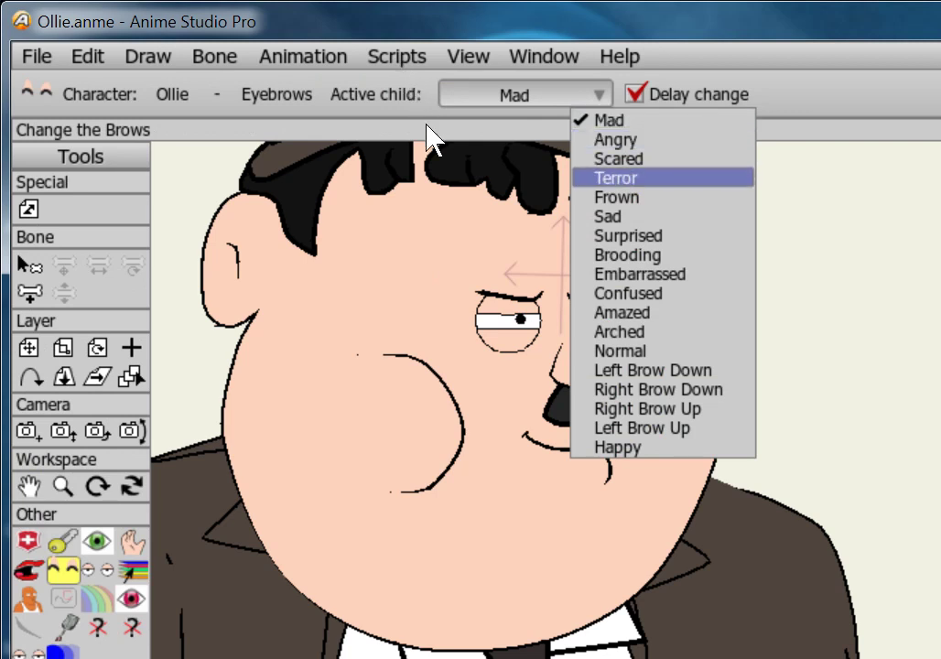
Set the eyebrows to Sad and the mouth to Rest Angry.
{"action": "key", "text": "Down"}
{"action": "key", "text": "Return"}
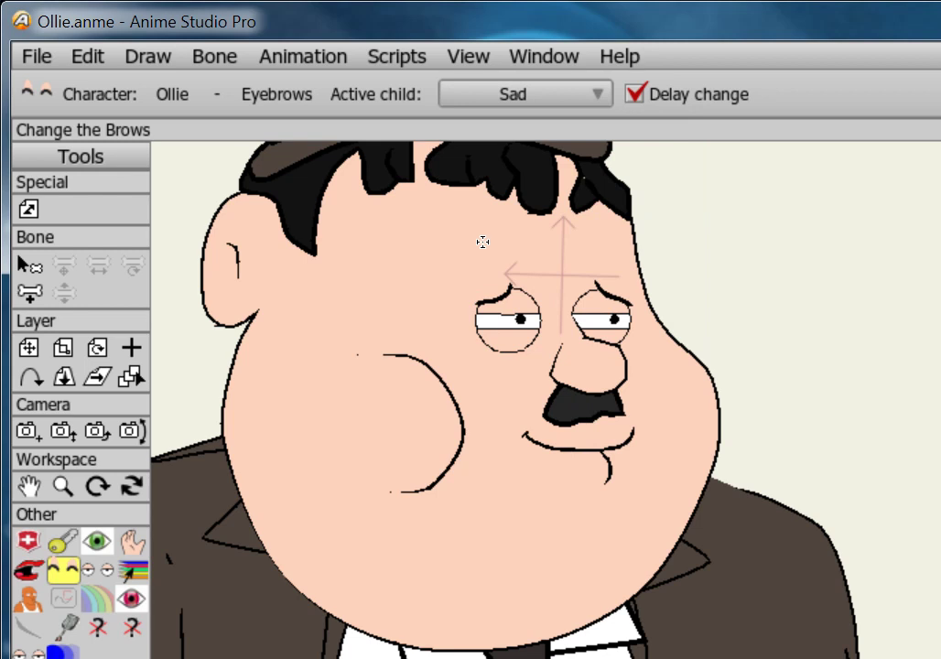
{"action": "key", "text": "l"}
{"action": "key", "text": "m"}
{"action": "key", "text": "Down"}
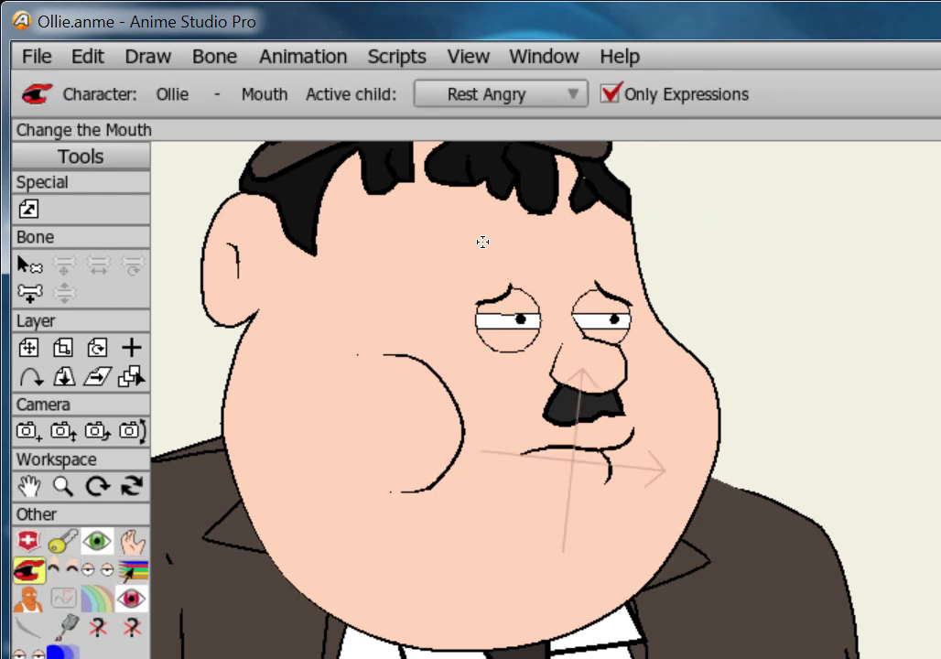
Rotate the head bone to tilt the face forward and down, and move the pupils layer to position X 0.1311, Y -0.0303.
{"action": "key", "text": "l"}
{"action": "key", "text": "b"}
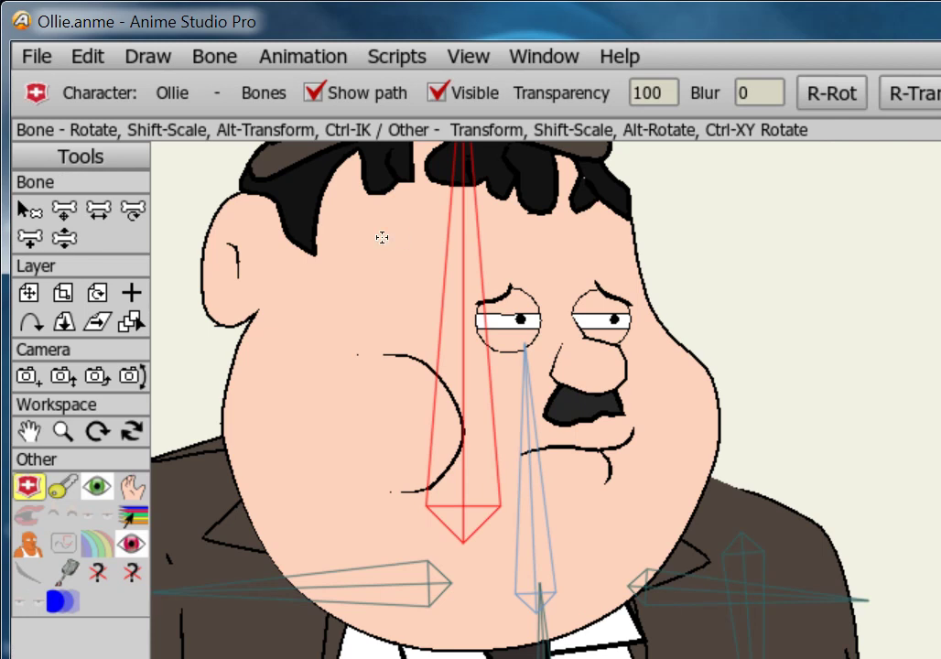
{"action": "left_click_drag", "start_coordinate": [311, 243], "coordinate": [340, 257]}
{"action": "key", "text": "1"}
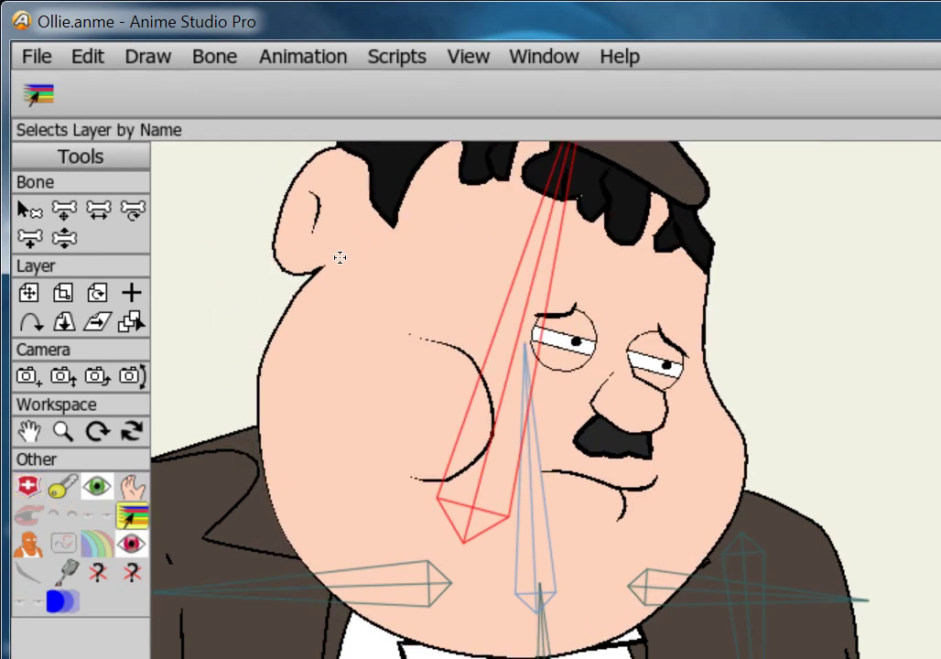
{"action": "left_click_drag", "start_coordinate": [340, 263], "coordinate": [384, 293]}
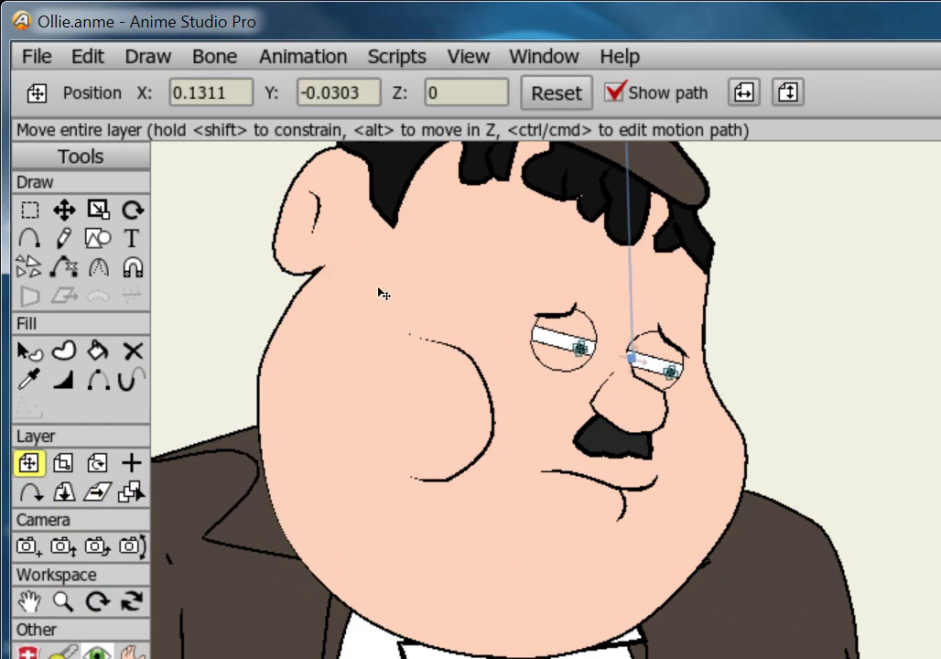